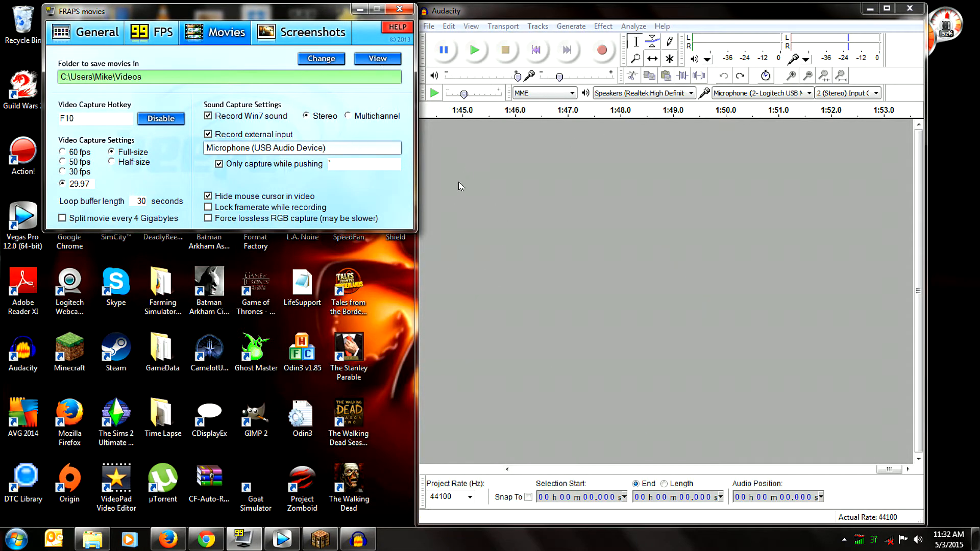
# Start recording the microphone in Audacity, and switch to the Minecraft window to resume the paused game.
pyautogui.moveTo(171, 20); pyautogui.dragTo(168, 19)
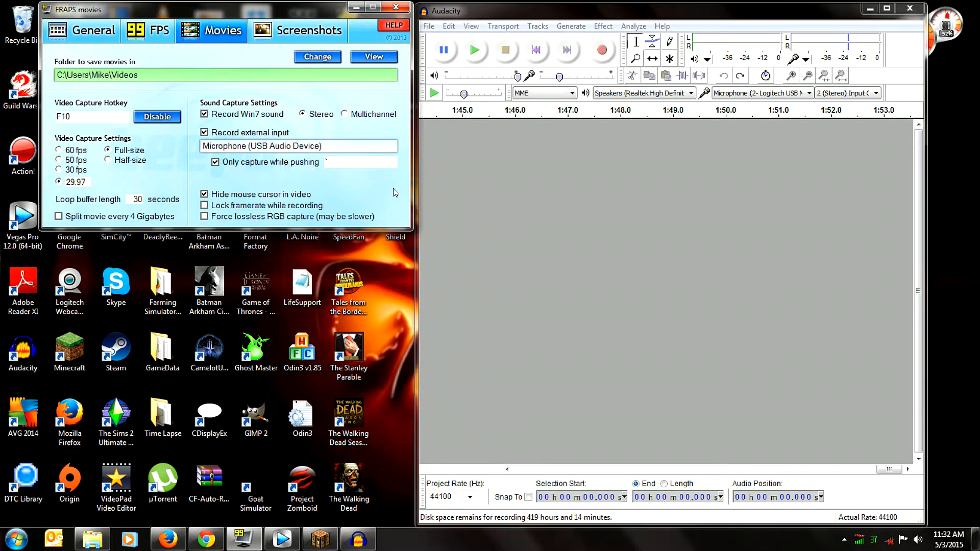
pyautogui.click(611, 55)
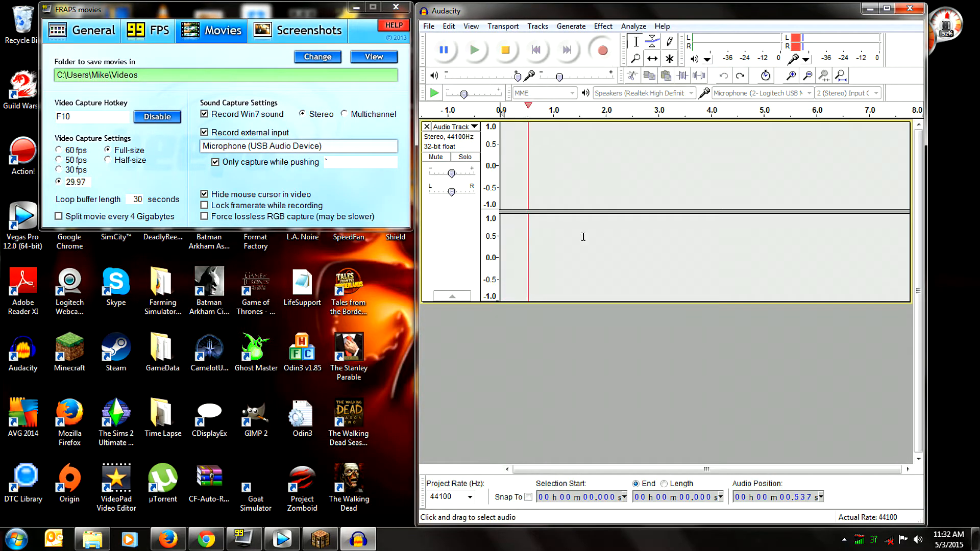
pyautogui.click(320, 541)
pyautogui.click(485, 163)
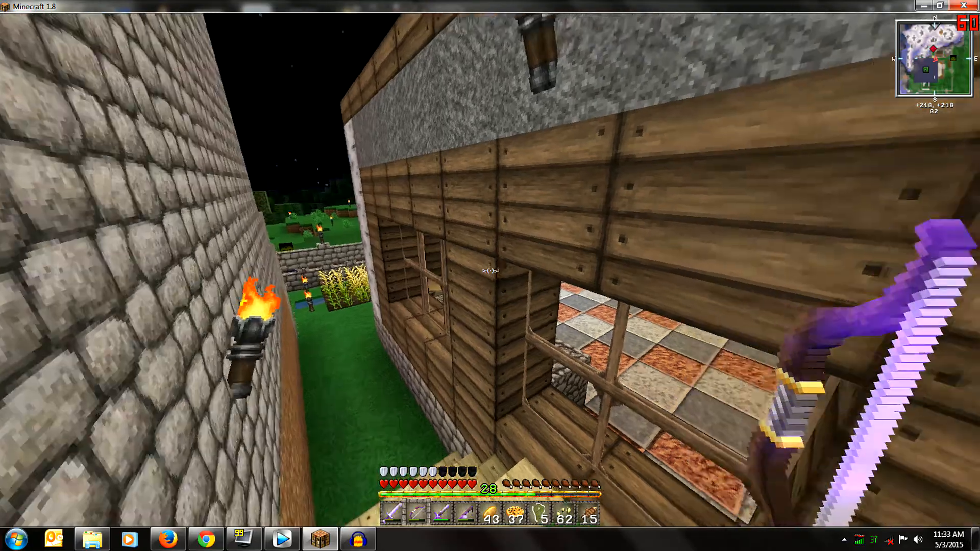
# Walk down the wooden steps and along the house to the Kentucky Fried Chicken stall.
pyautogui.press('w')
pyautogui.press('w')
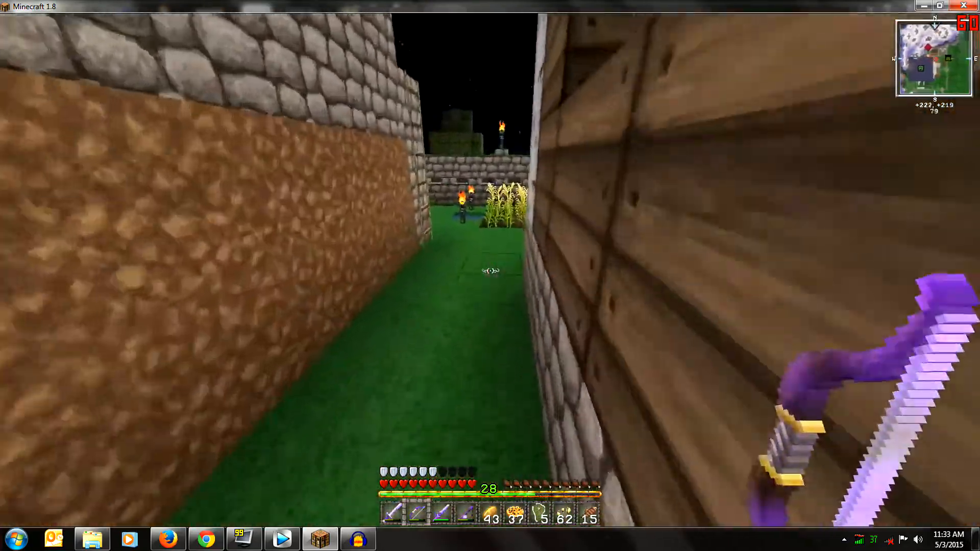
pyautogui.press('w')
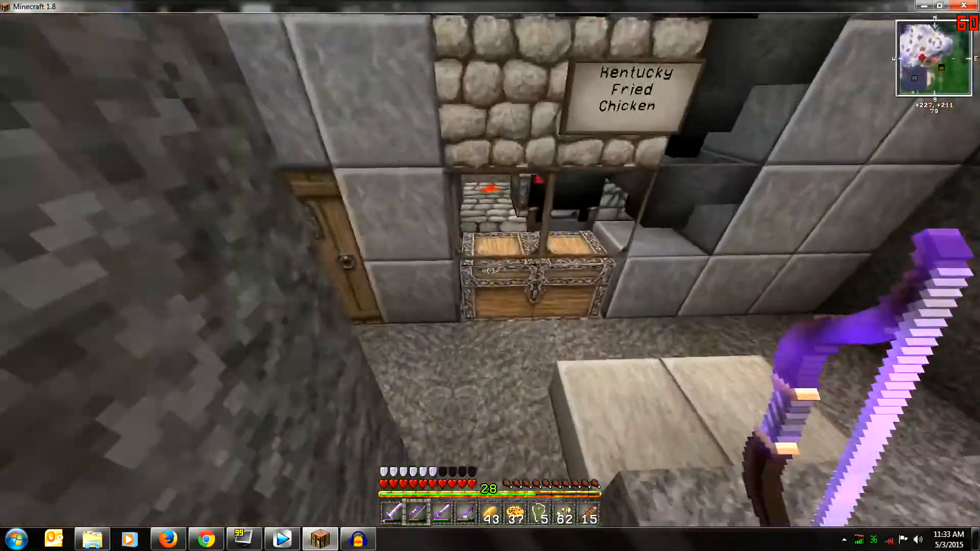
pyautogui.rightClick(490, 275)
pyautogui.press('Escape')
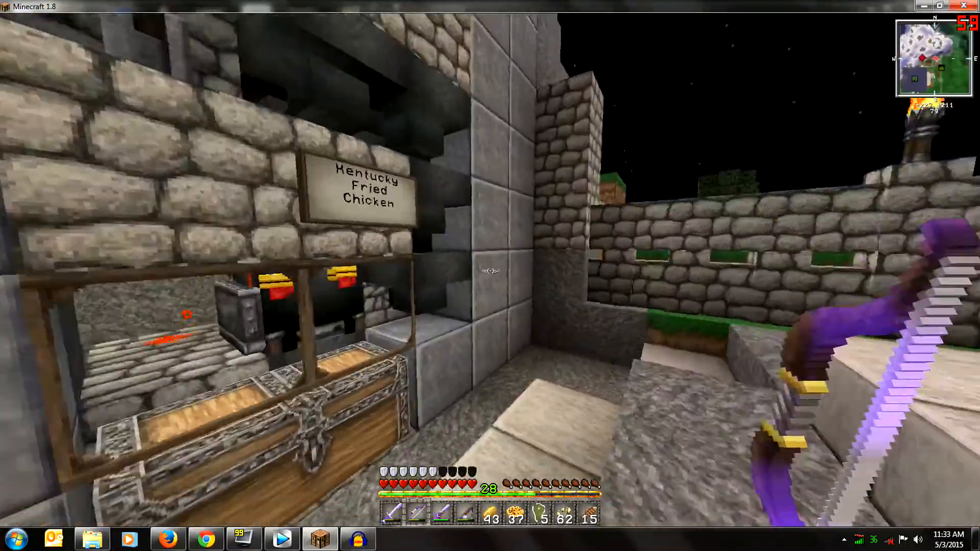
# Equip the bow and shoot arrows at the mob on the stone wall beside the wheat field.
pyautogui.press('w')
pyautogui.press('2')
pyautogui.press('w')
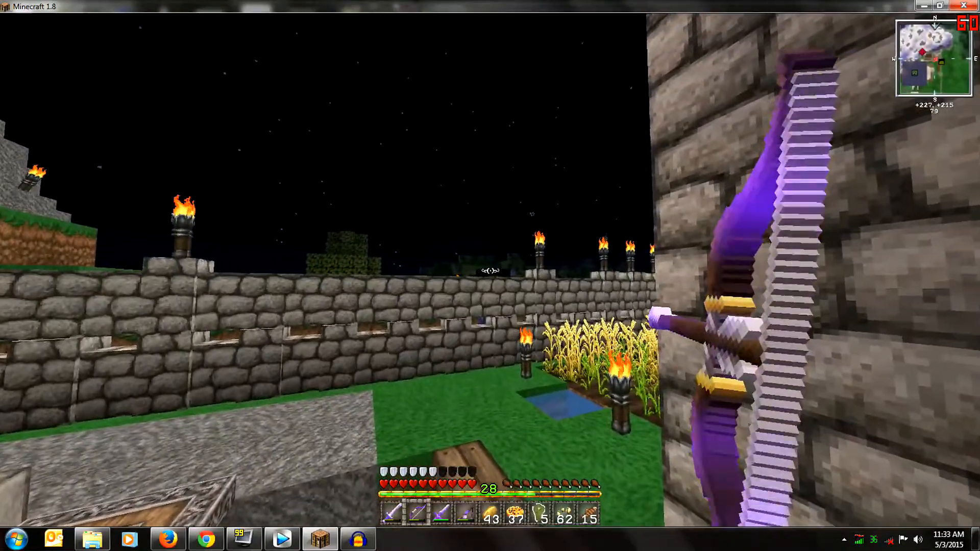
pyautogui.rightClick(490, 271)
pyautogui.rightClick(490, 271)
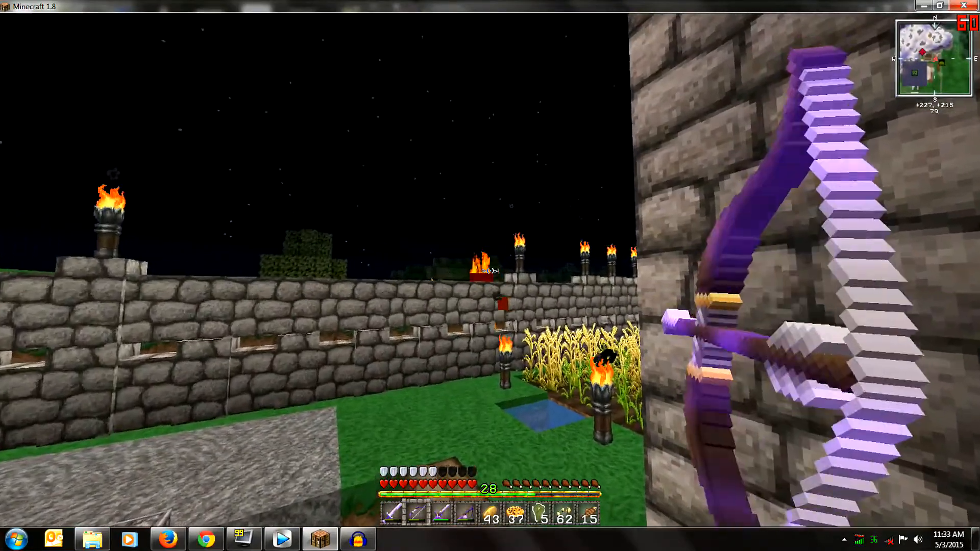
pyautogui.rightClick(490, 271)
pyautogui.rightClick(490, 271)
pyautogui.press('w')
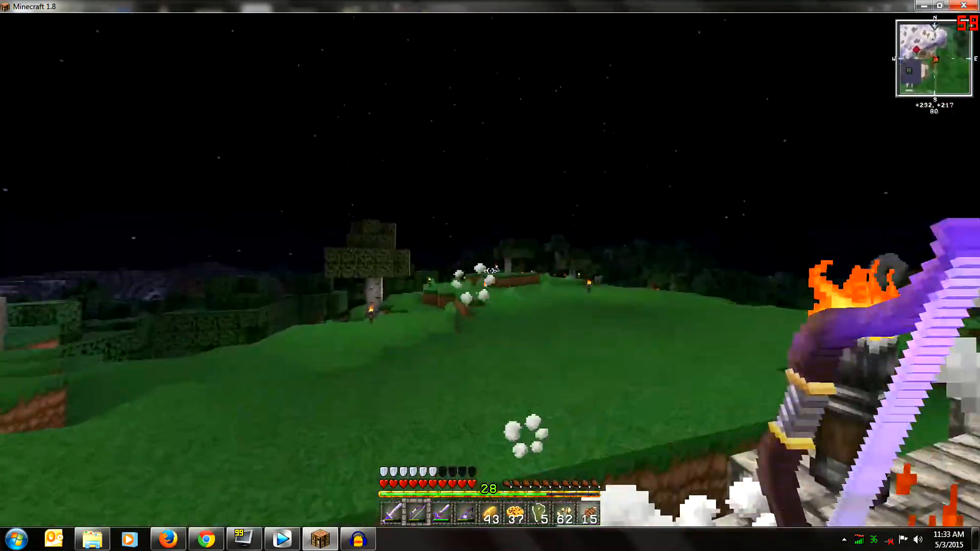
# Walk back past the wheat field and up the wooden steps to the grassy ledge beside the house roof.
pyautogui.press('w')
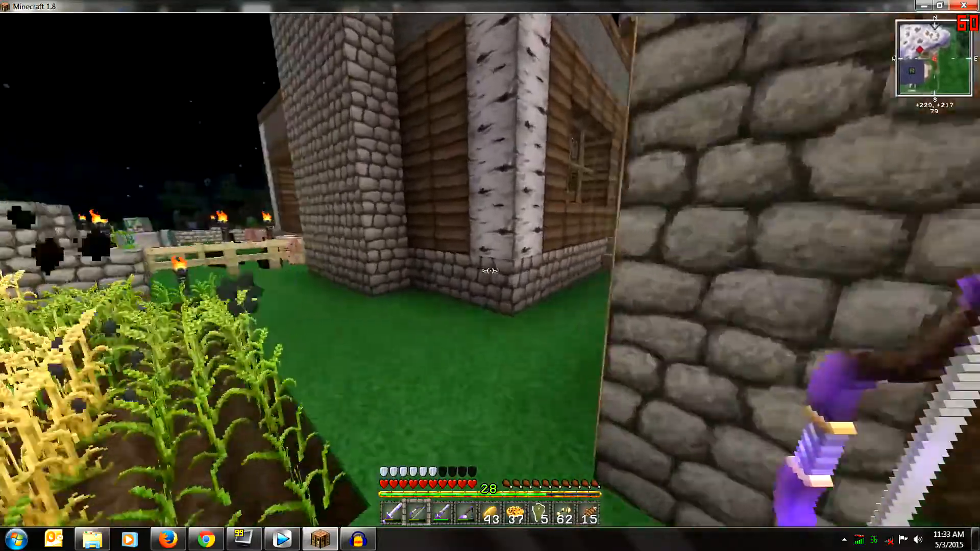
pyautogui.press('w')
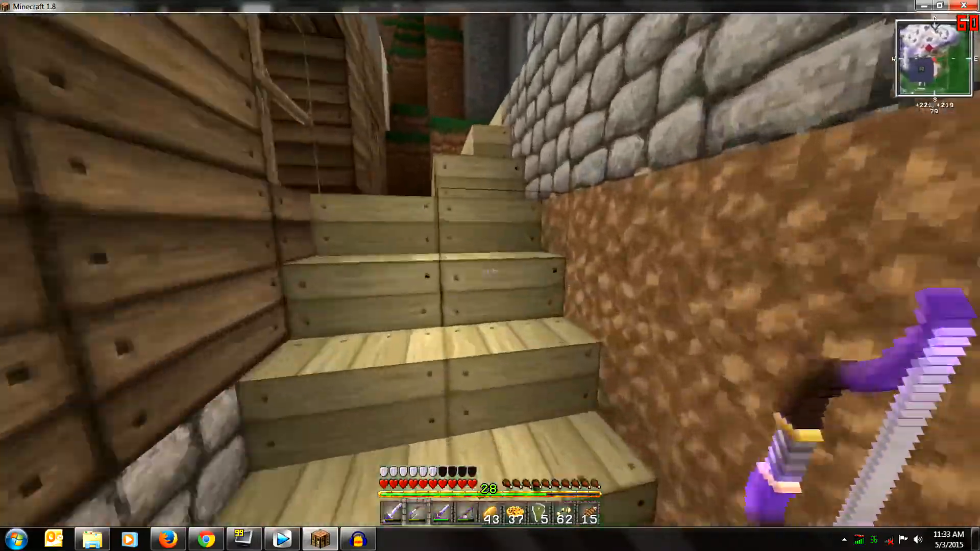
pyautogui.press('w')
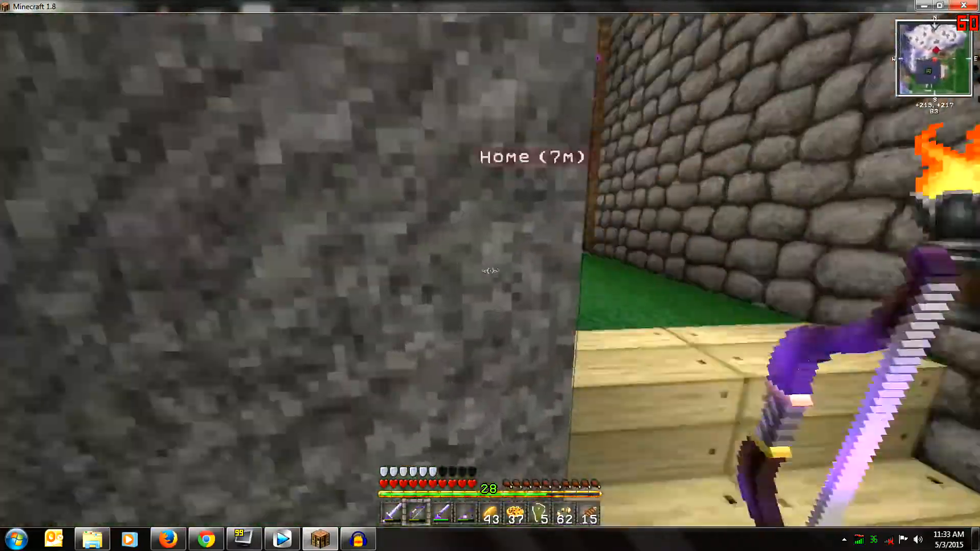
pyautogui.press('w')
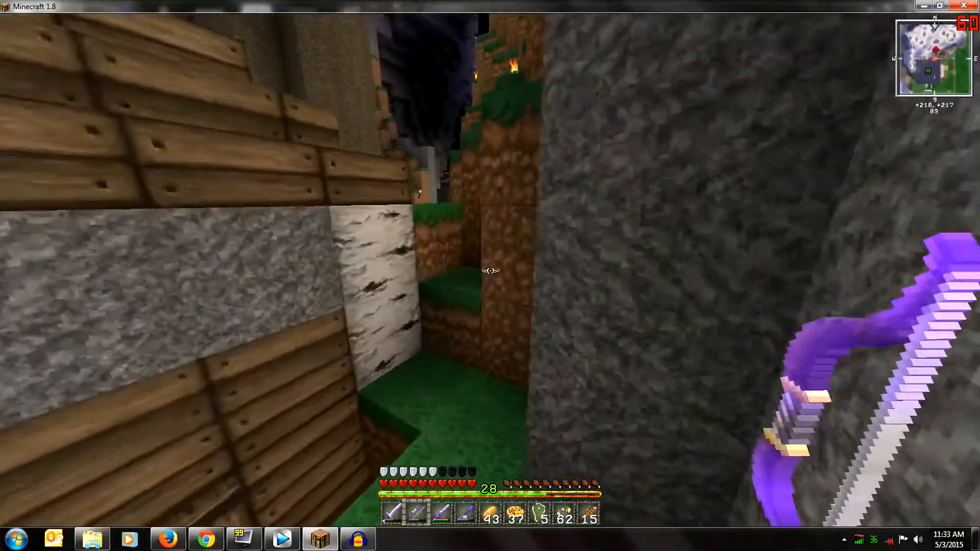
pyautogui.press('w')
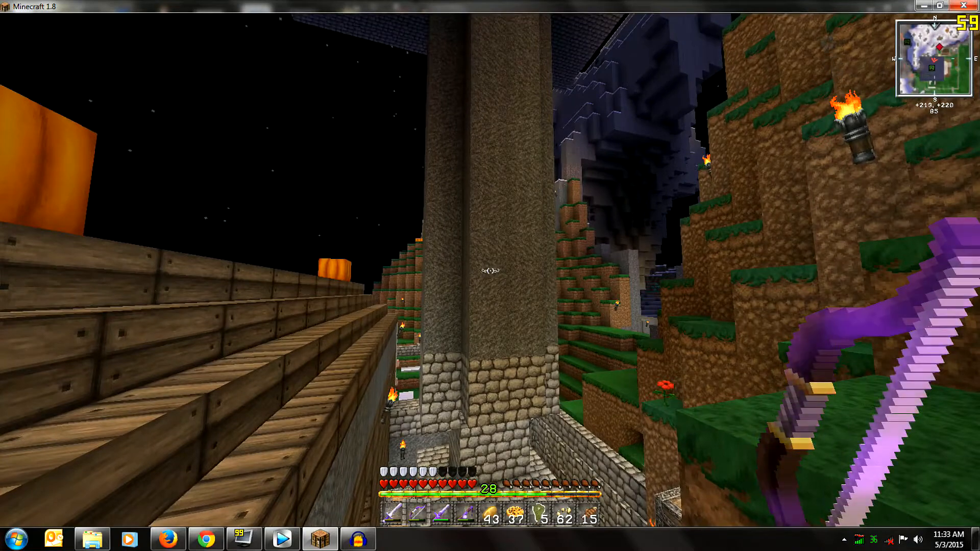
# Switch to Audacity, stop the audio recording, and minimize the Minecraft window.
pyautogui.hotkey('alt', 'Tab')
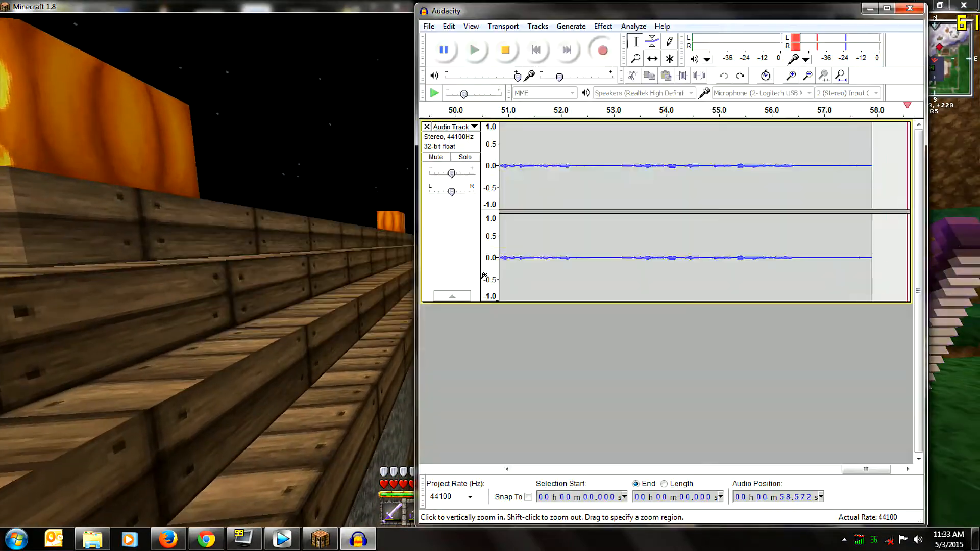
pyautogui.press('space')
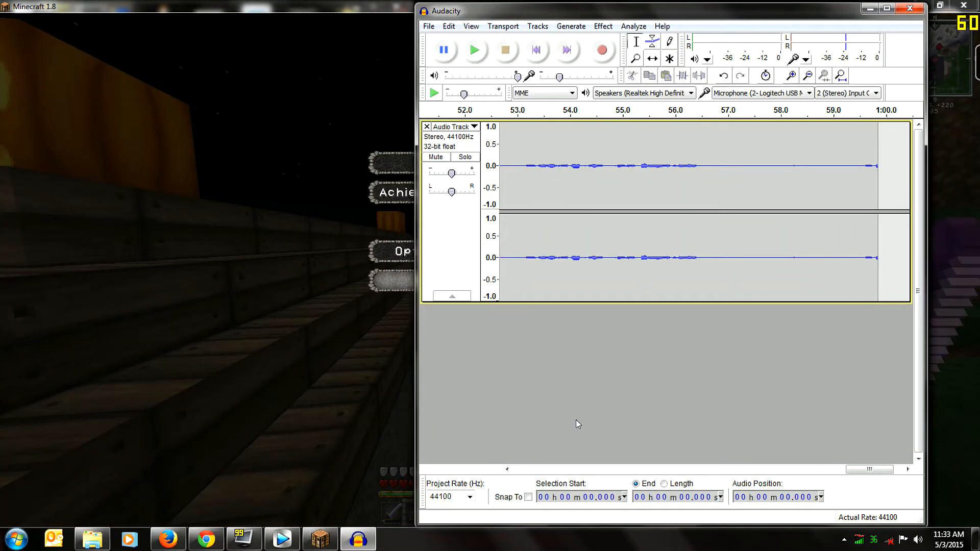
pyautogui.moveTo(246, 541)
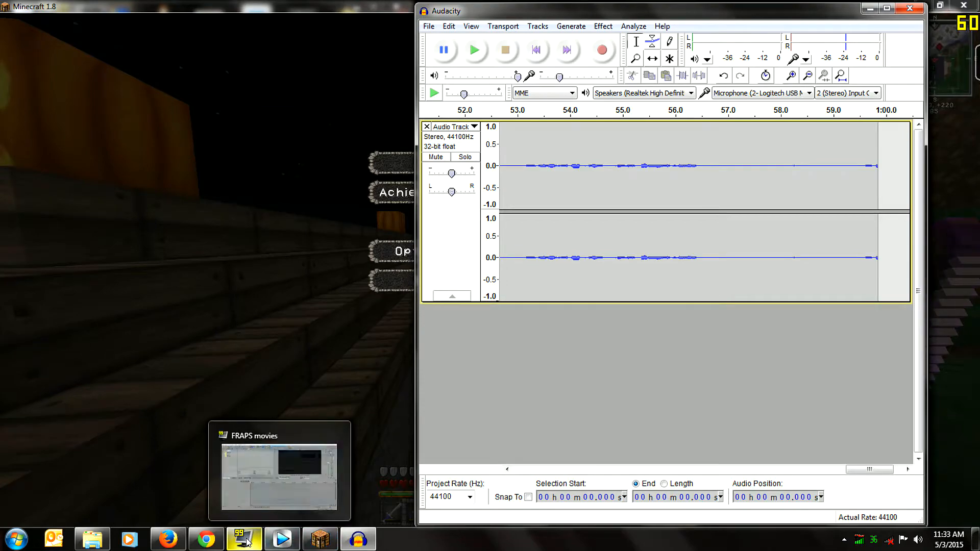
pyautogui.click(922, 6)
pyautogui.moveTo(321, 541)
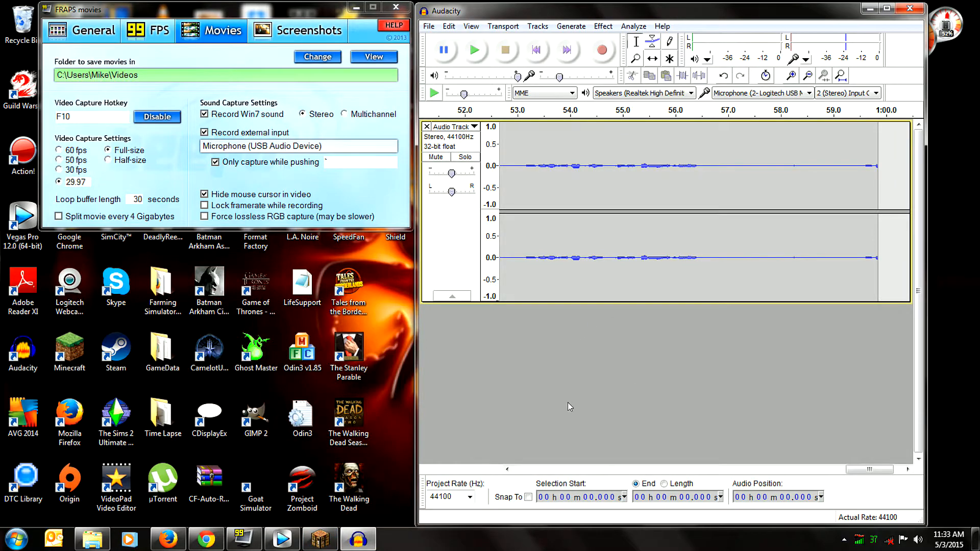
# Switch to Vegas Pro with the captured gameplay clip, and close the Minecraft window.
pyautogui.click(282, 539)
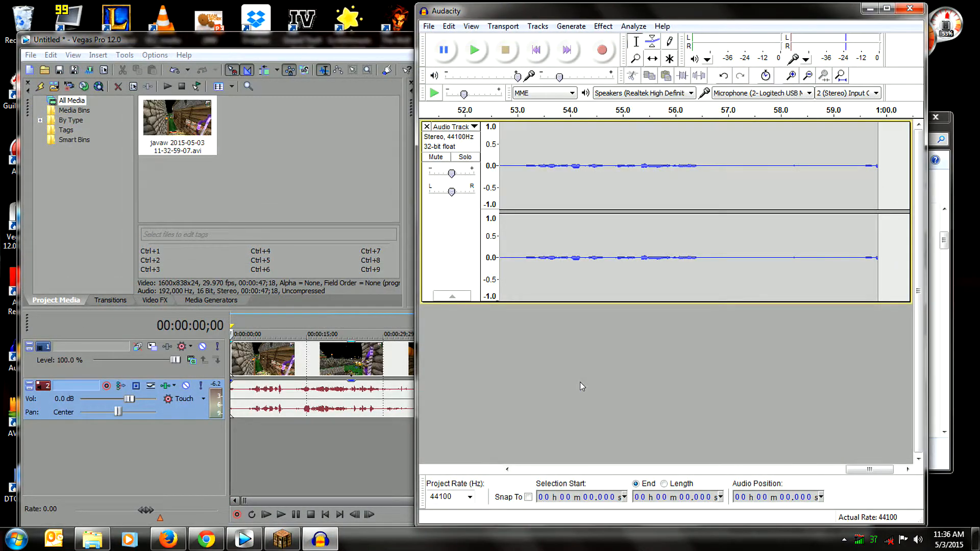
pyautogui.rightClick(282, 538)
pyautogui.click(285, 512)
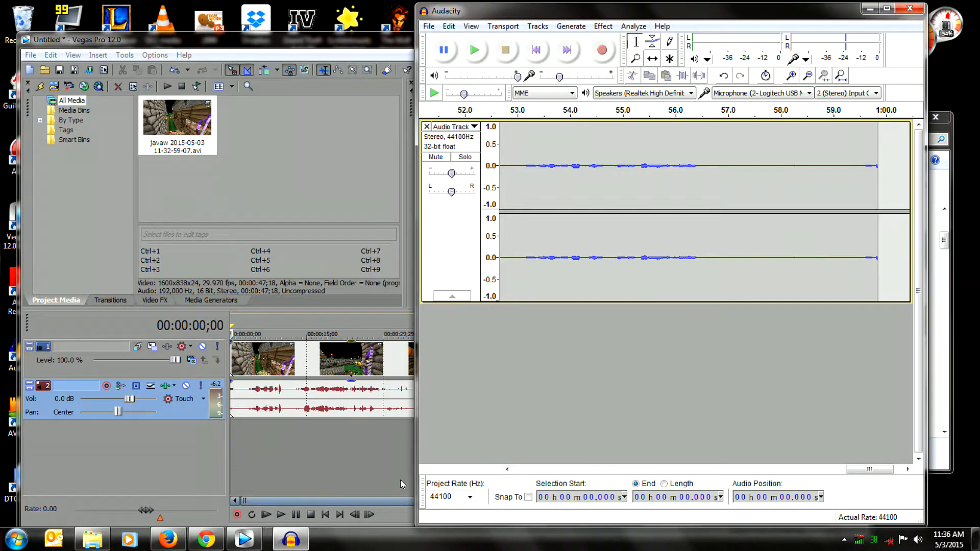
# Export the voice recording as 16-bit WAV over the existing Tutorial file with blank metadata, and close Audacity without saving changes.
pyautogui.click(429, 26)
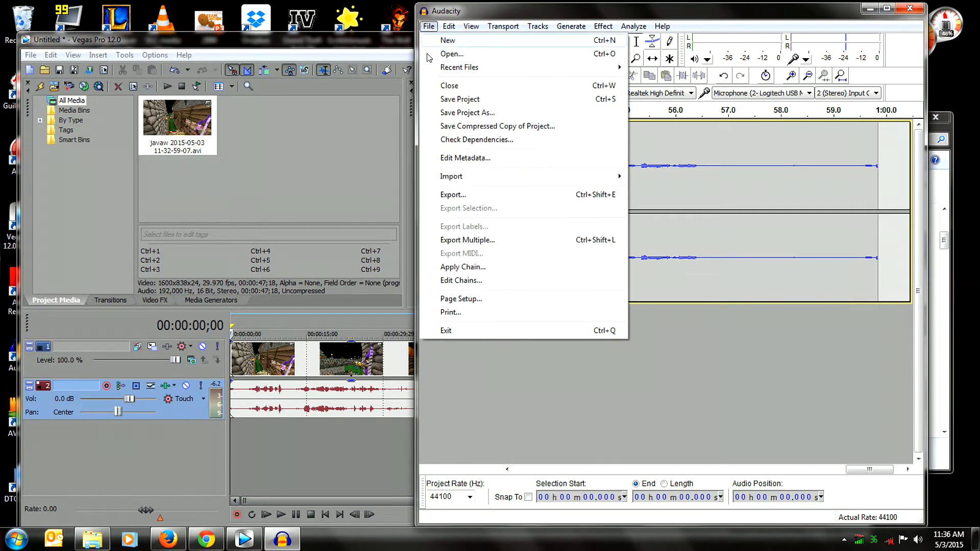
pyautogui.click(464, 195)
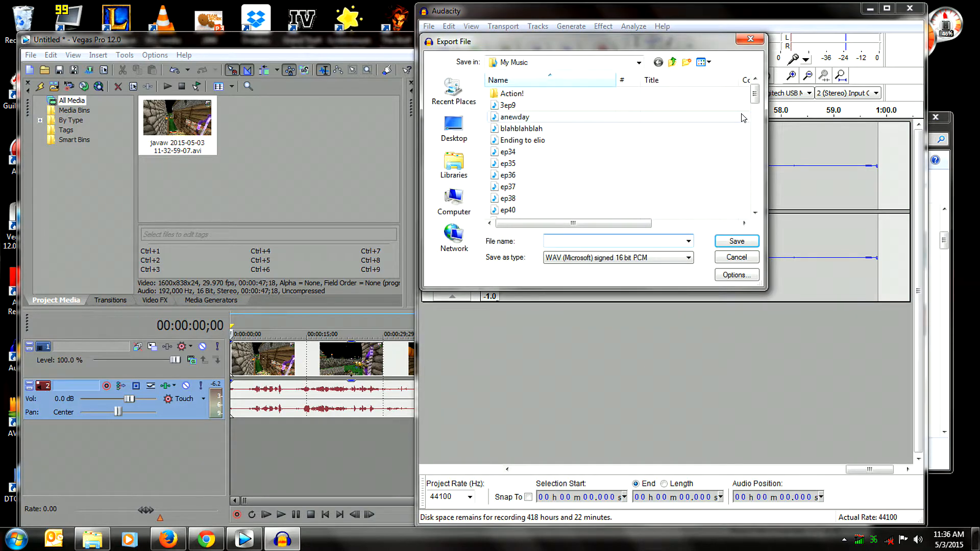
pyautogui.moveTo(753, 97); pyautogui.dragTo(749, 200)
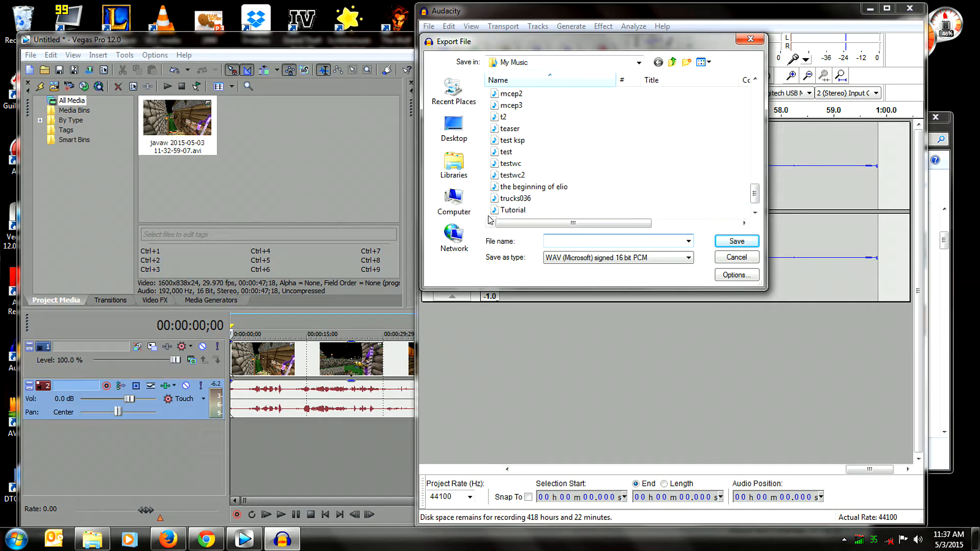
pyautogui.click(513, 210)
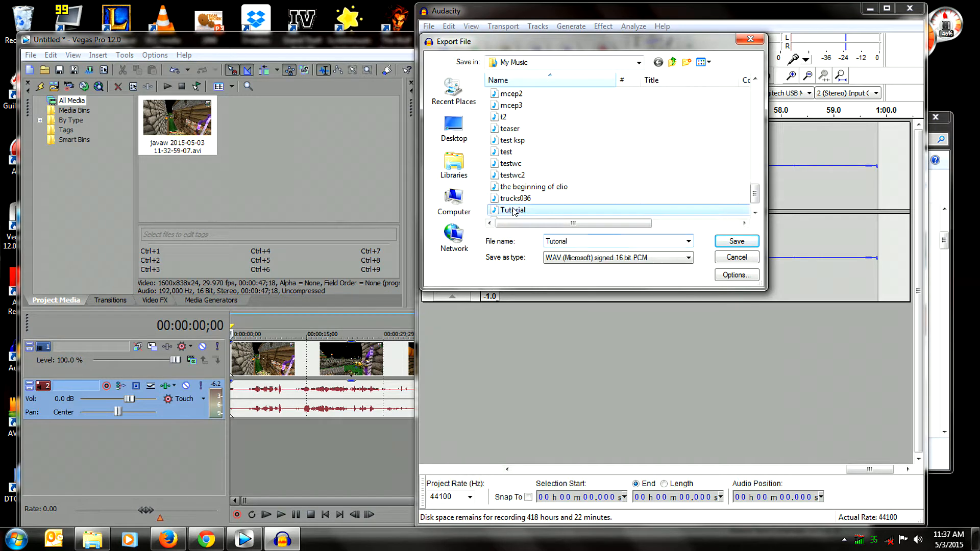
pyautogui.click(727, 243)
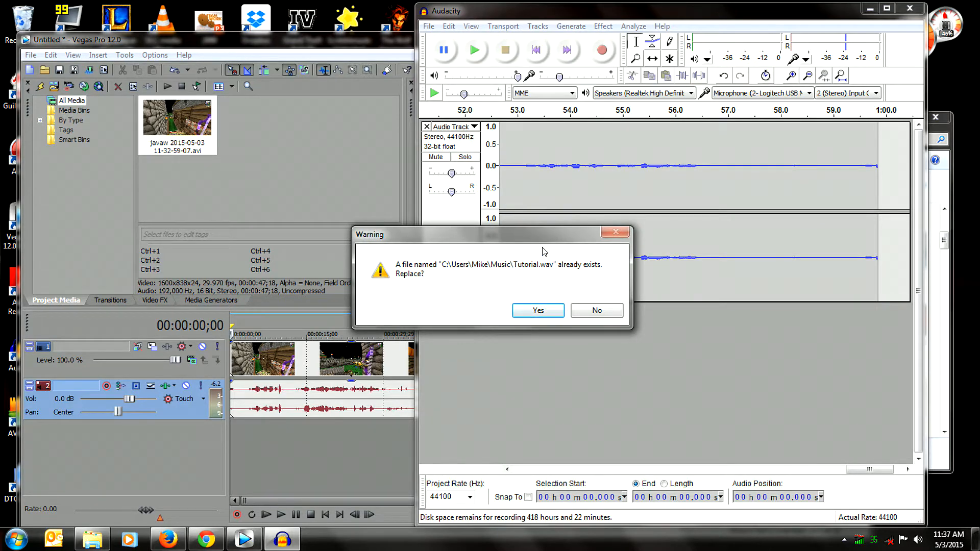
pyautogui.click(542, 312)
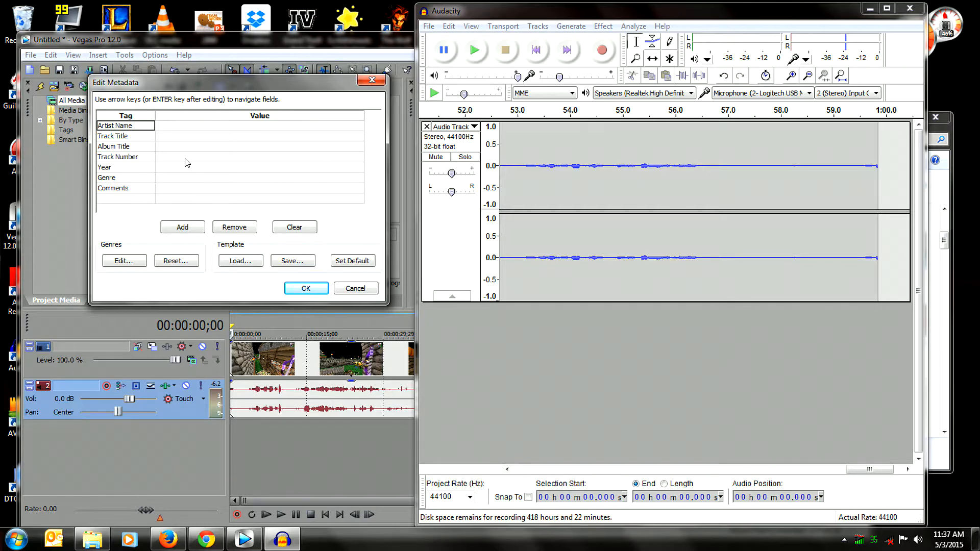
pyautogui.click(295, 288)
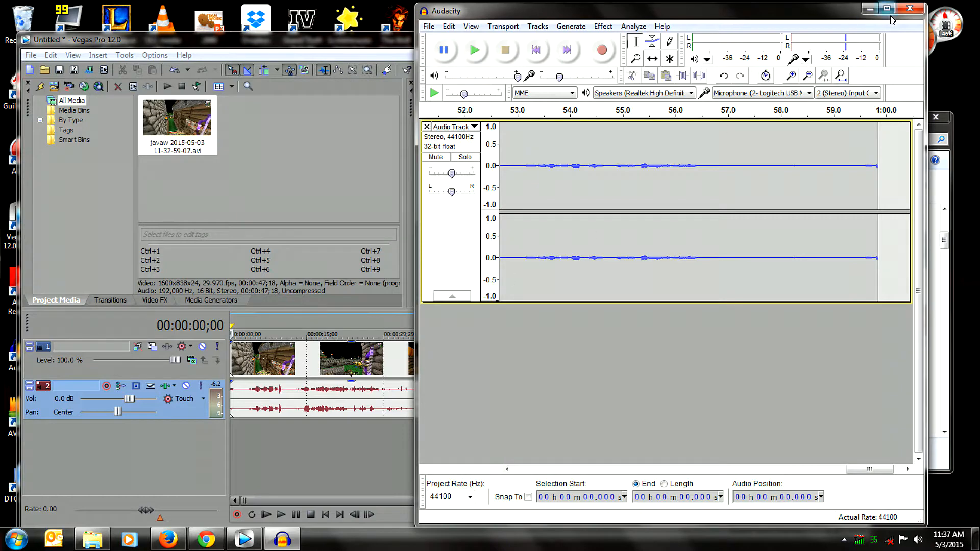
pyautogui.click(909, 9)
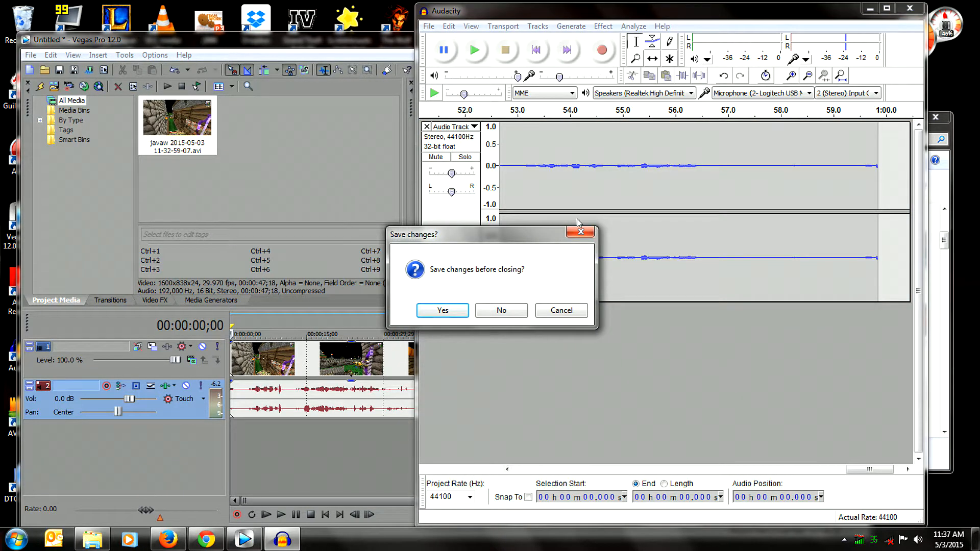
pyautogui.click(502, 311)
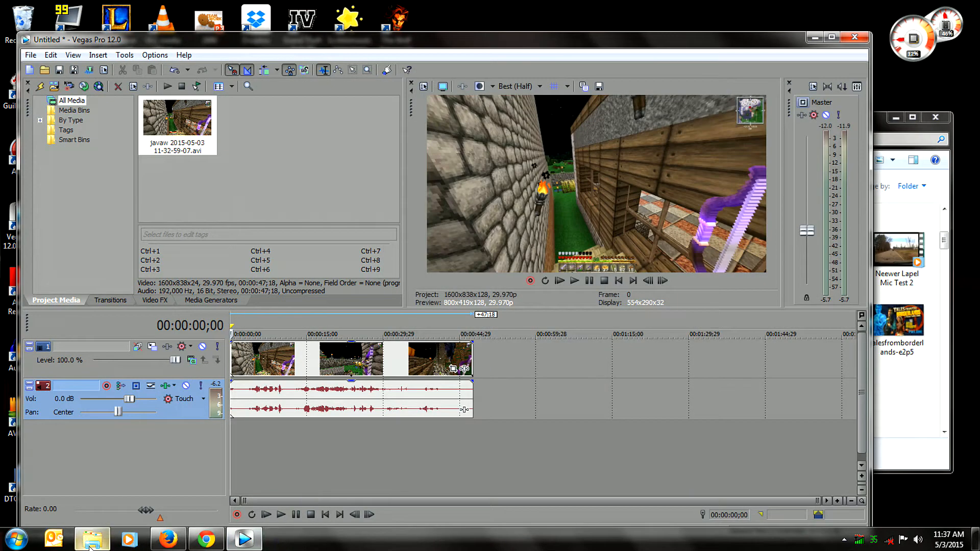
# Open a new Explorer window on the Documents library and add the Tutorial wave file to the Vegas Pro timeline as a new audio track.
pyautogui.rightClick(90, 545)
pyautogui.click(94, 462)
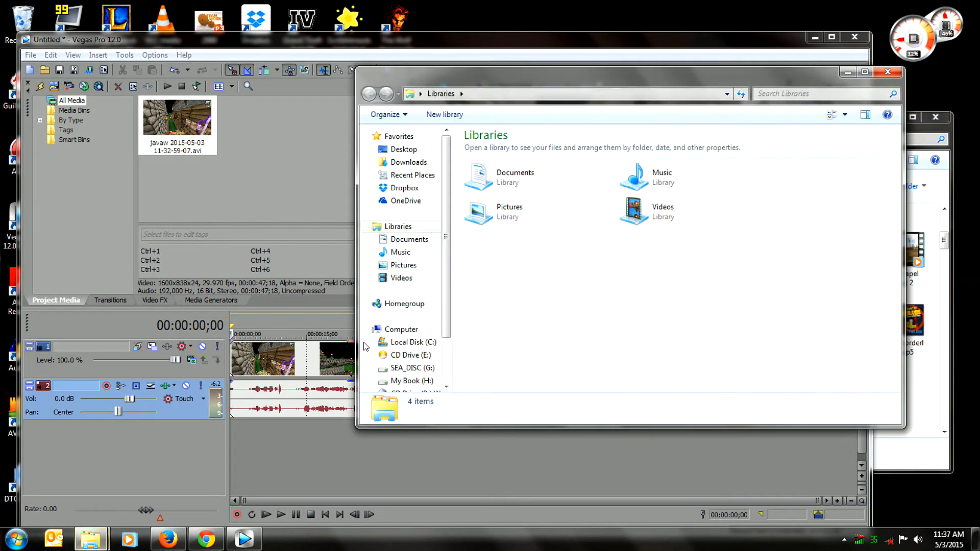
pyautogui.click(419, 245)
pyautogui.moveTo(896, 171); pyautogui.dragTo(888, 390)
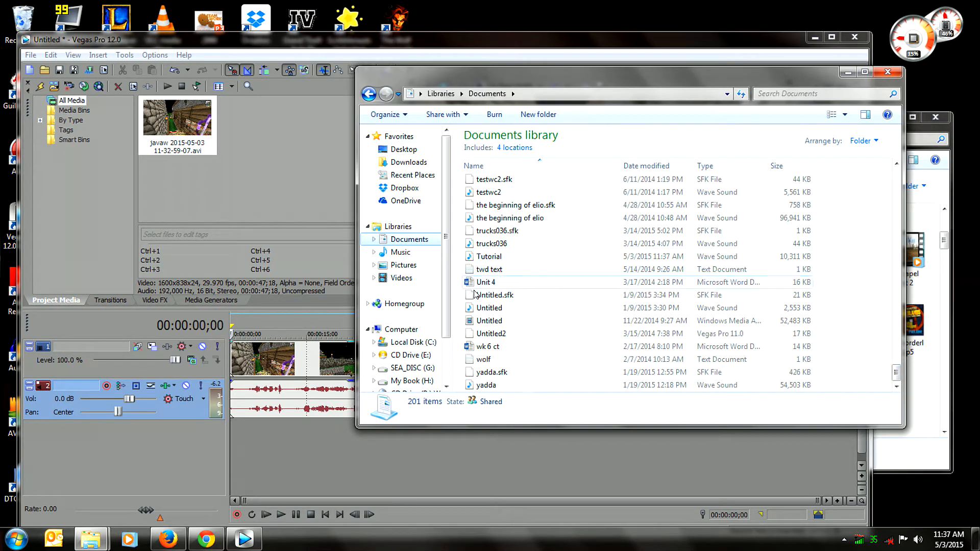
pyautogui.moveTo(475, 256); pyautogui.dragTo(223, 449)
pyautogui.click(173, 481)
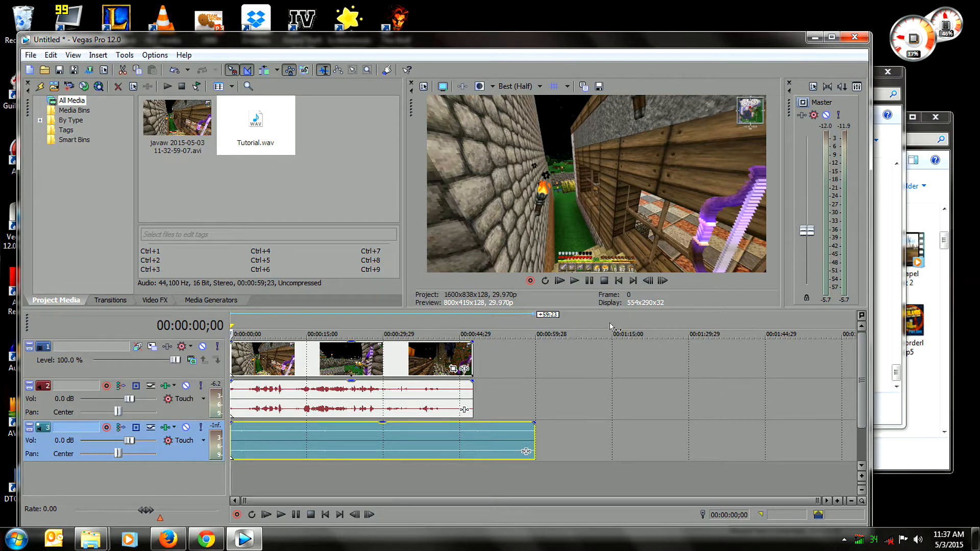
# Mute the gameplay audio on track 2, play the project, and reposition the playhead near 00:00:14;11.
pyautogui.click(186, 386)
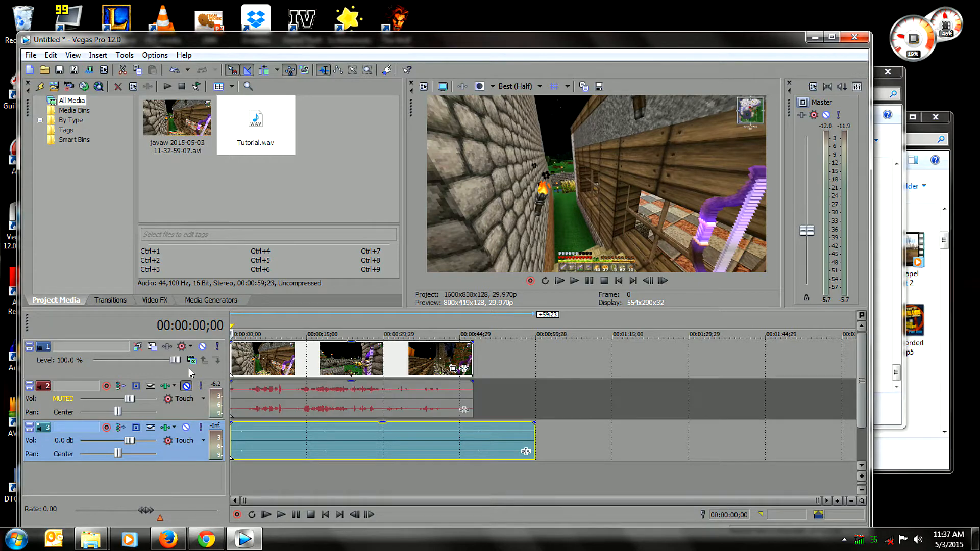
pyautogui.click(573, 287)
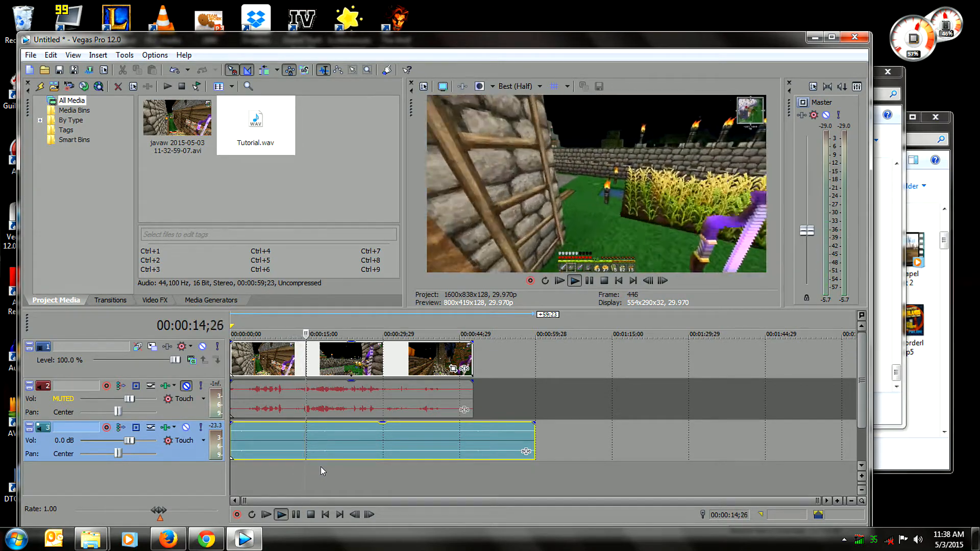
pyautogui.click(302, 466)
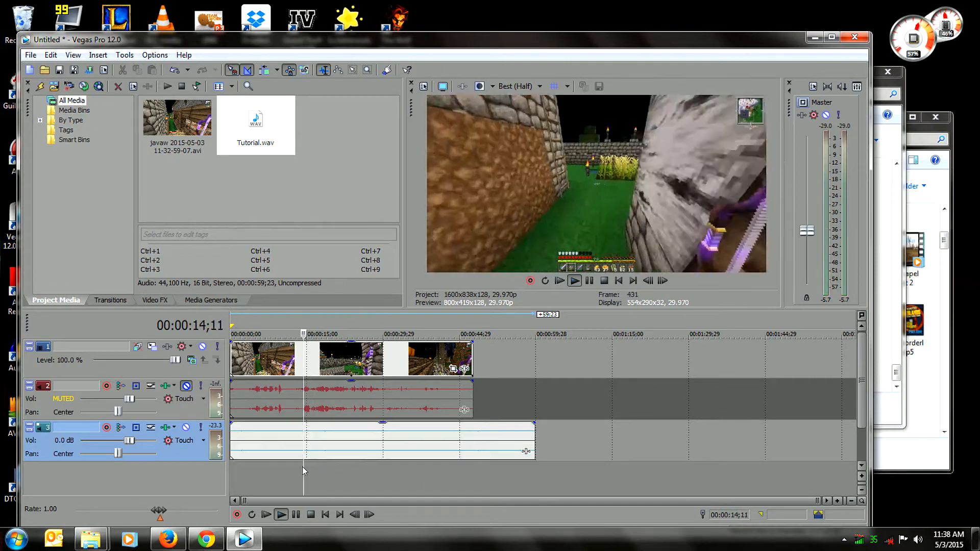
# Split the timeline events near 00:00:15, delete the opening part of the voice audio on track 3, and stop playback.
pyautogui.press('s')
pyautogui.click(278, 442)
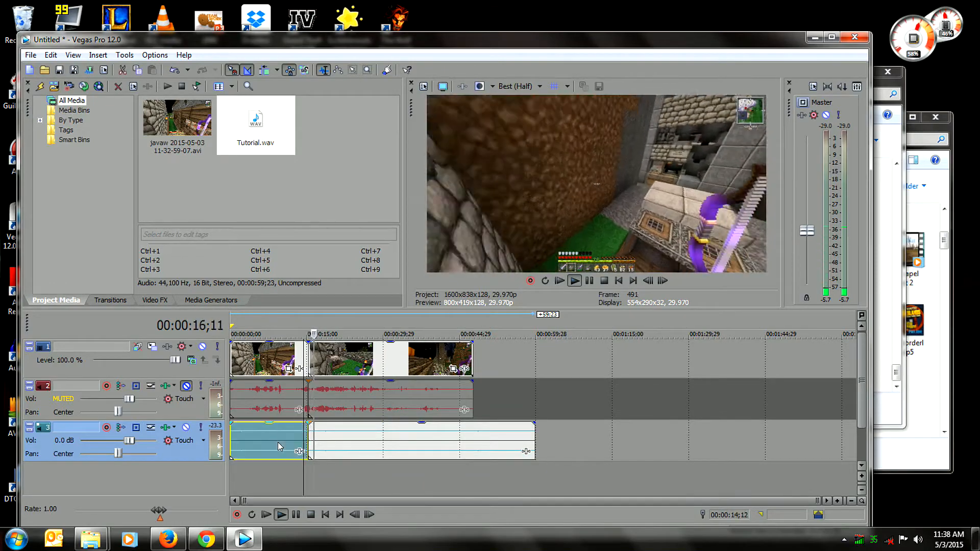
pyautogui.rightClick(278, 442)
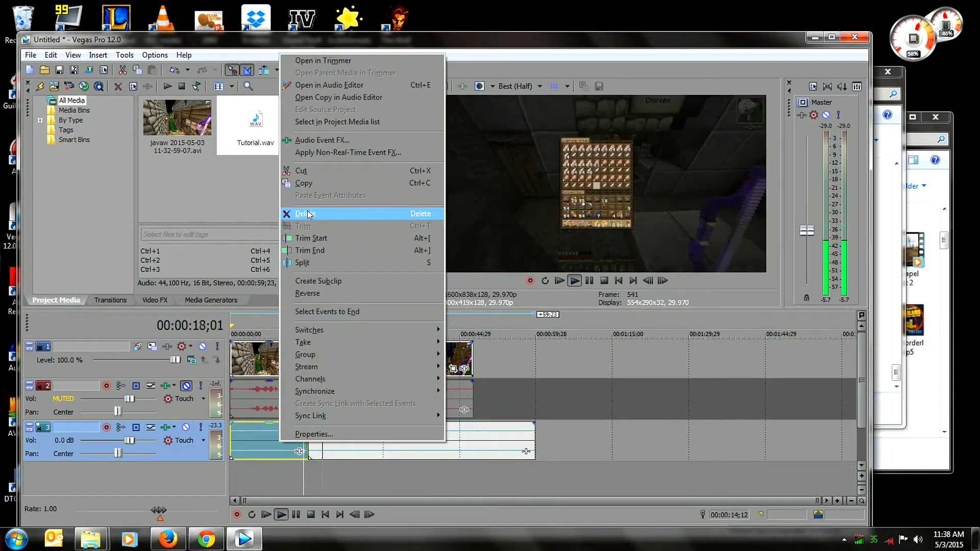
pyautogui.click(307, 213)
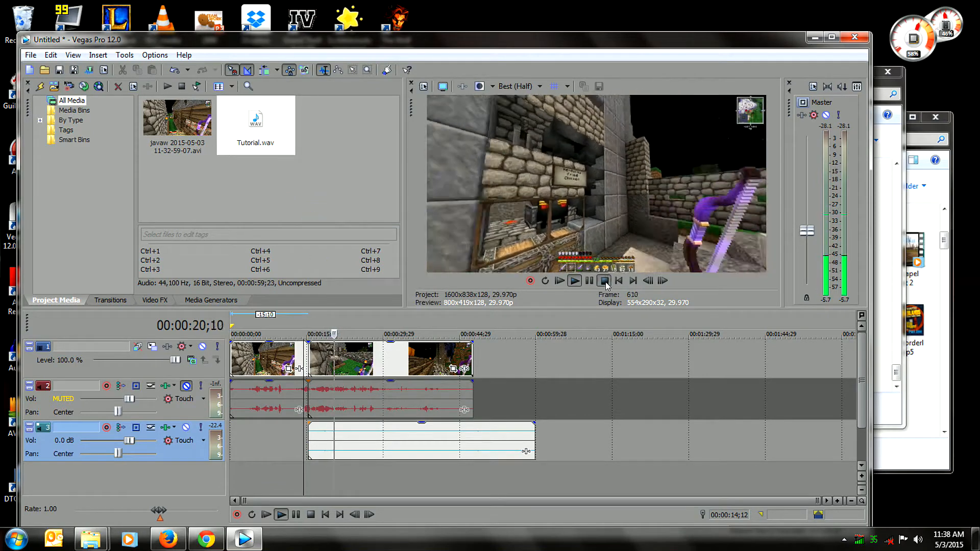
pyautogui.press('space')
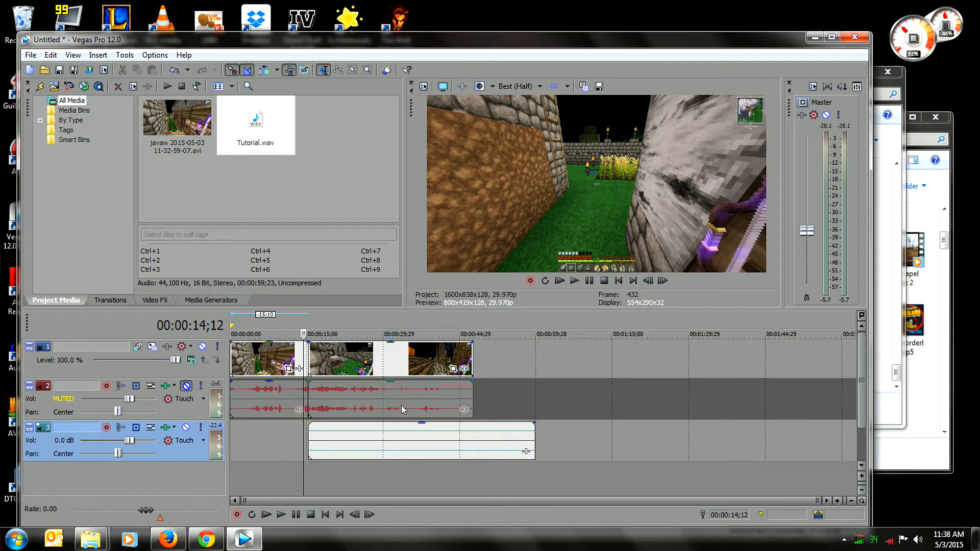
# Move the remaining voice audio on track 3 to the start of the timeline and play the project from the beginning.
pyautogui.moveTo(413, 454); pyautogui.dragTo(302, 437)
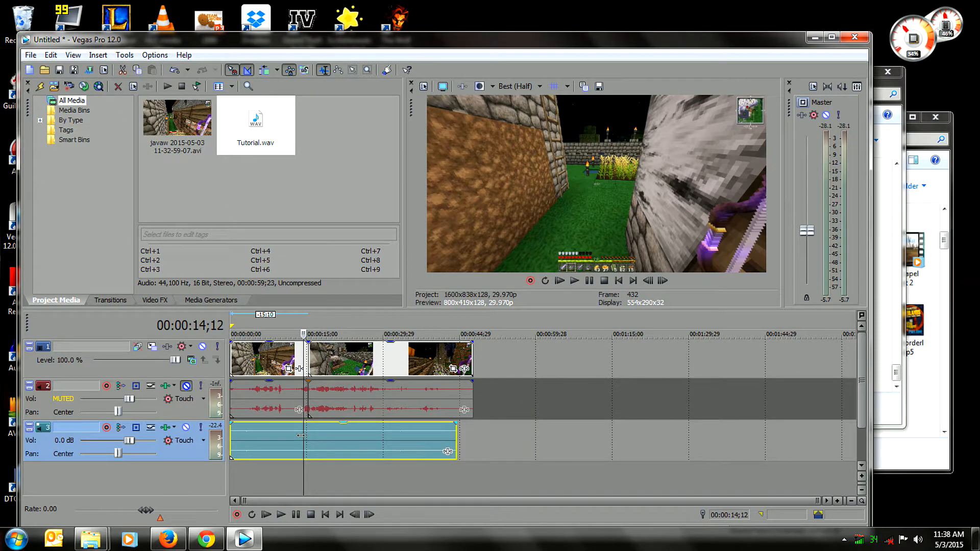
pyautogui.hotkey('ctrl', 'Home')
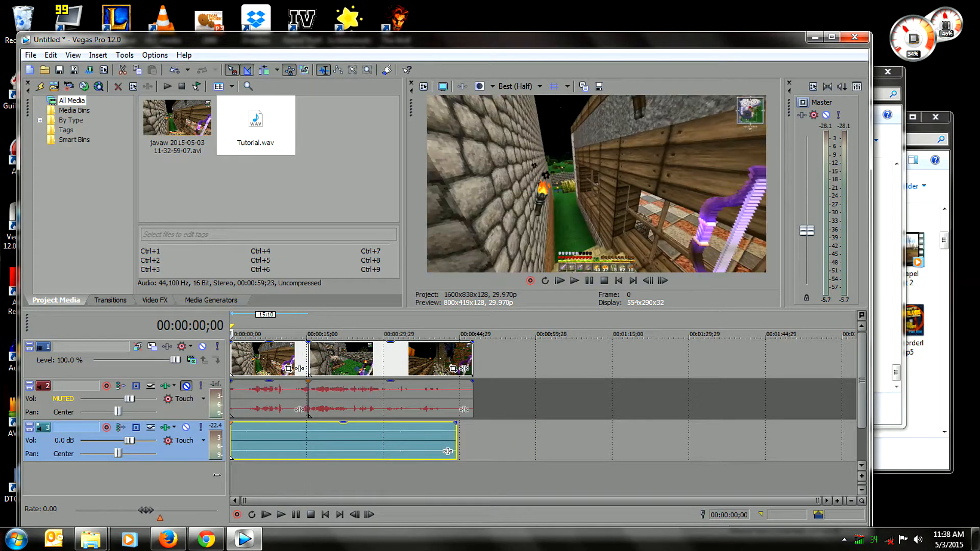
pyautogui.click(574, 281)
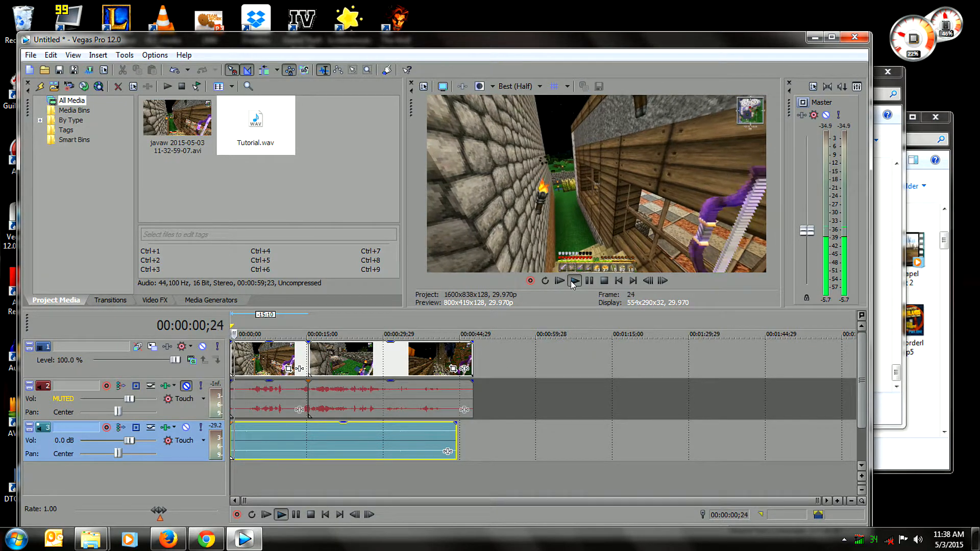
pyautogui.click(604, 281)
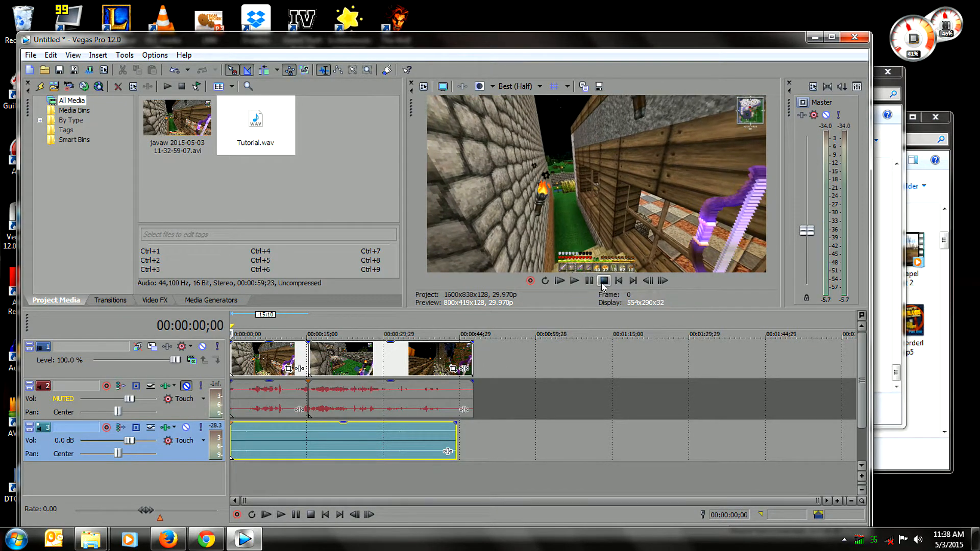
# Shift the voice audio later by 4:09, unmute track 2, and play both audio tracks from 00:00:04;10 to compare their timing.
pyautogui.moveTo(274, 439); pyautogui.dragTo(292, 438)
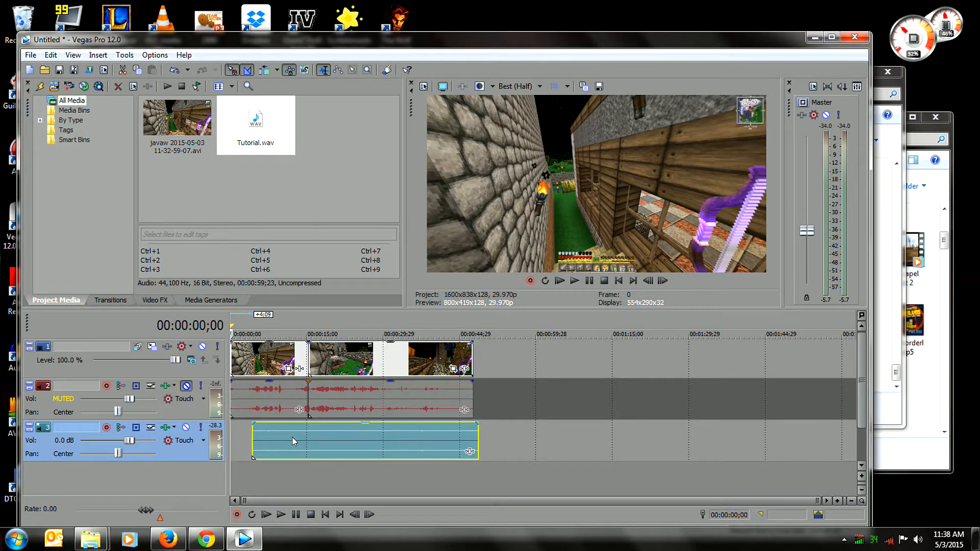
pyautogui.click(186, 385)
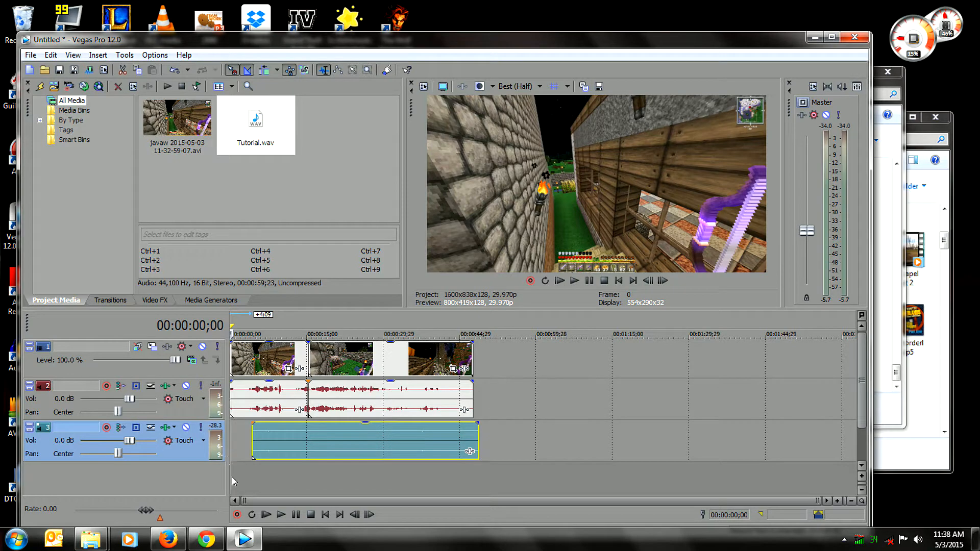
pyautogui.click(253, 452)
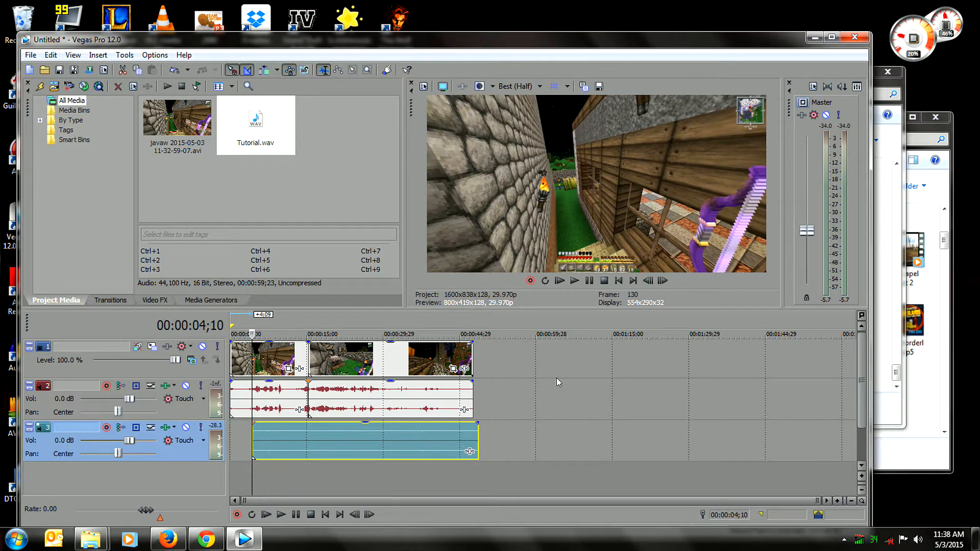
pyautogui.click(577, 283)
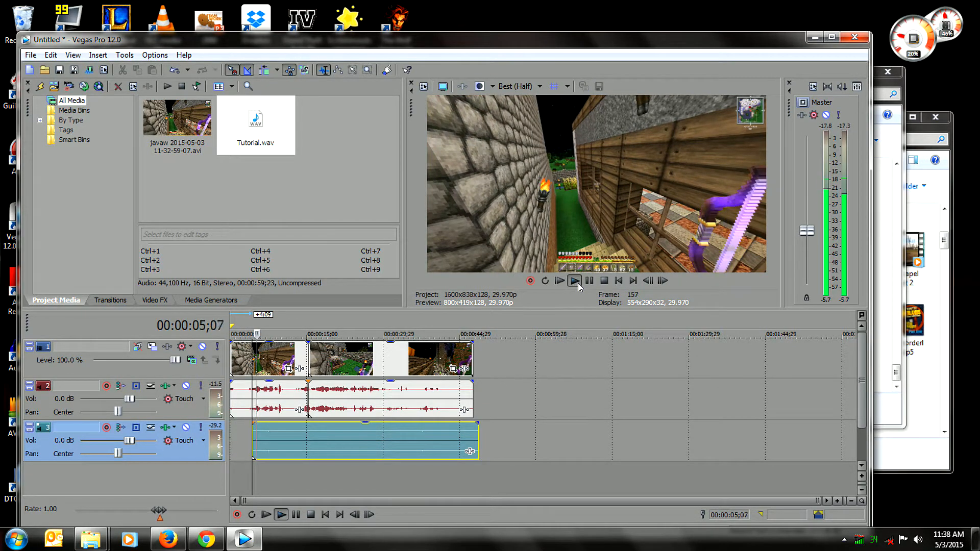
pyautogui.click(604, 281)
pyautogui.click(574, 281)
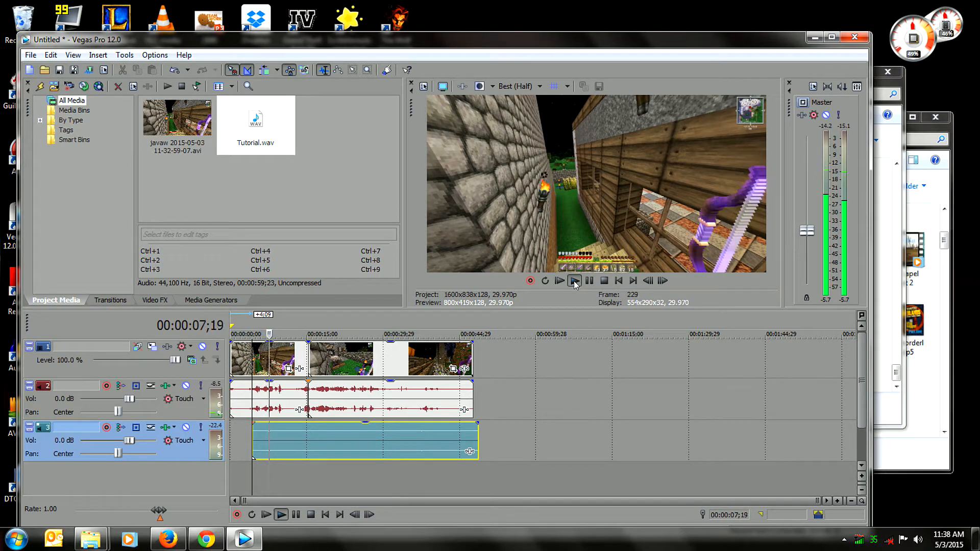
pyautogui.click(604, 281)
# Try shifting the voice audio earlier by 1:05 and play both audio tracks from 00:00:04;10.
pyautogui.moveTo(351, 436); pyautogui.dragTo(347, 434)
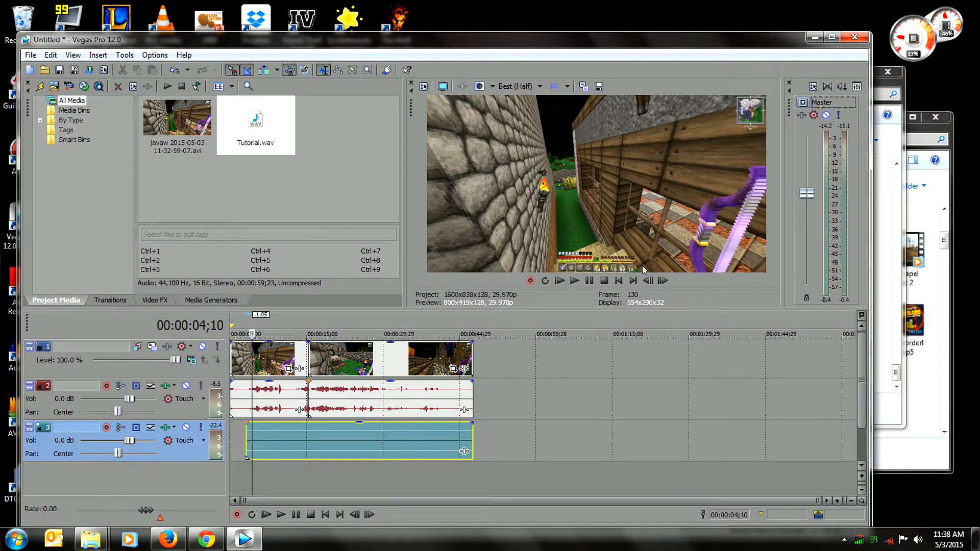
pyautogui.click(563, 280)
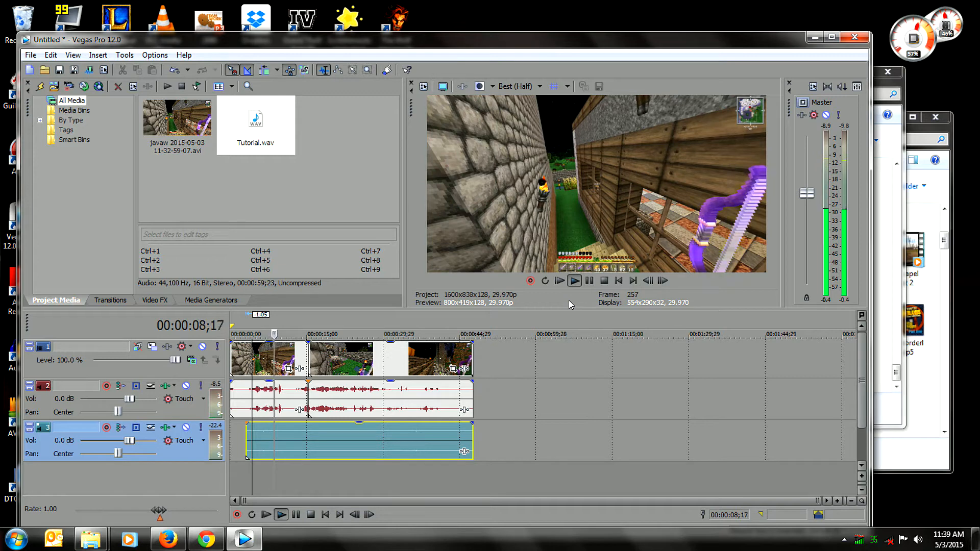
pyautogui.click(603, 281)
# Mute track 3, set the playhead to 00:00:06;15, and move the voice audio from the timeline start to about that point.
pyautogui.moveTo(339, 424); pyautogui.dragTo(307, 448)
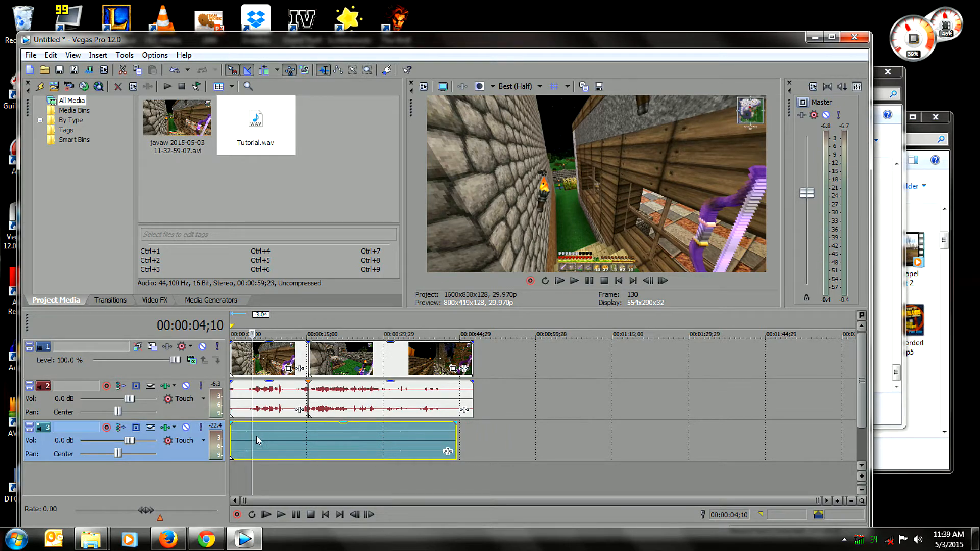
pyautogui.click(185, 427)
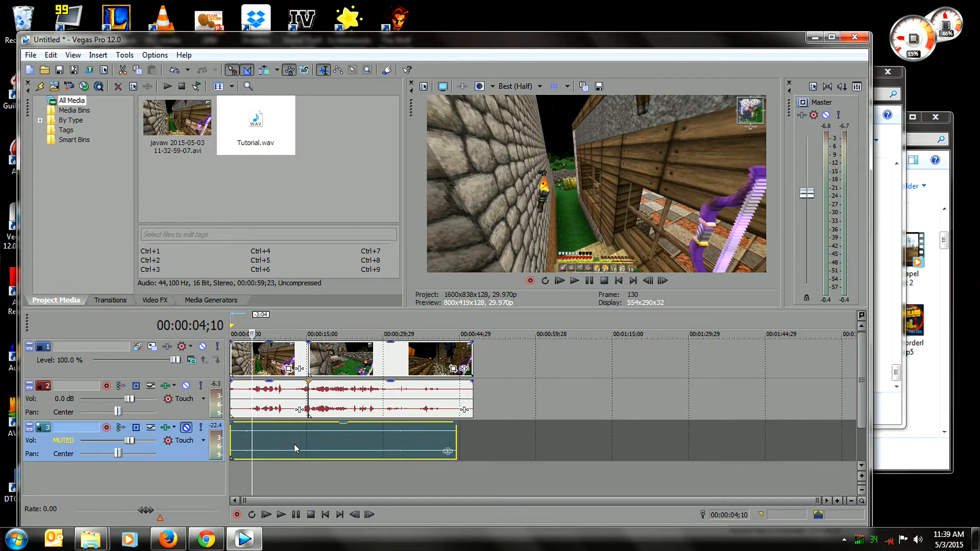
pyautogui.moveTo(294, 445); pyautogui.dragTo(327, 444)
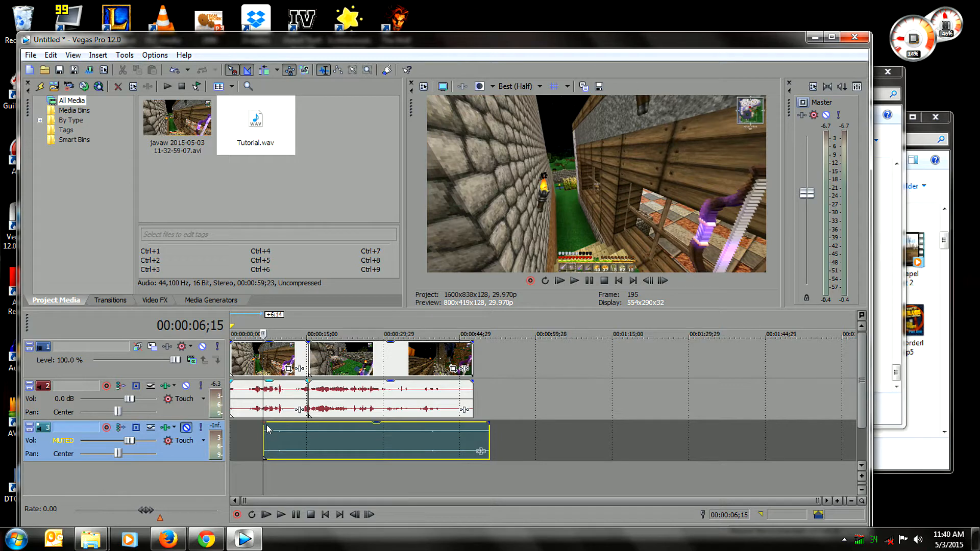
# Split the gameplay clip with its audio at 00:00:06;15 and delete the portion before the split.
pyautogui.rightClick(247, 360)
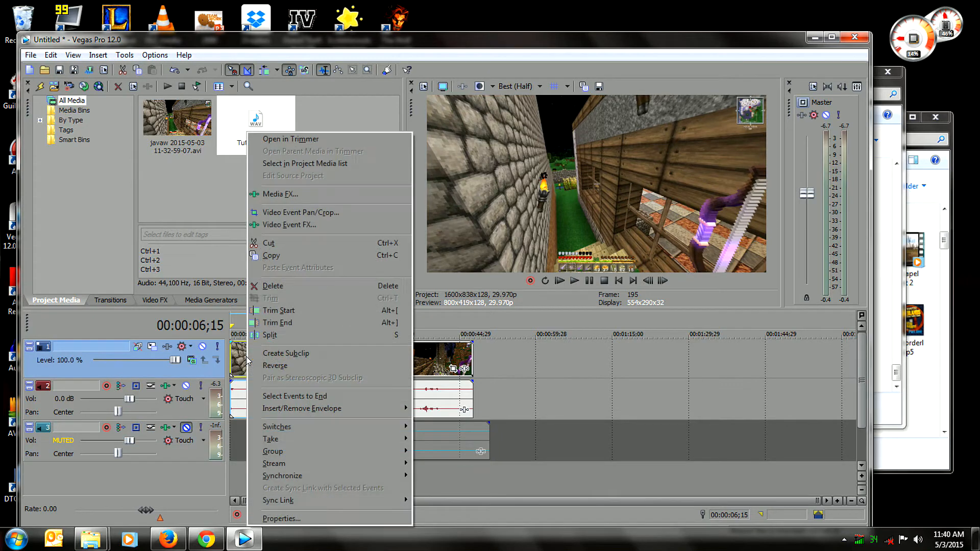
pyautogui.click(264, 336)
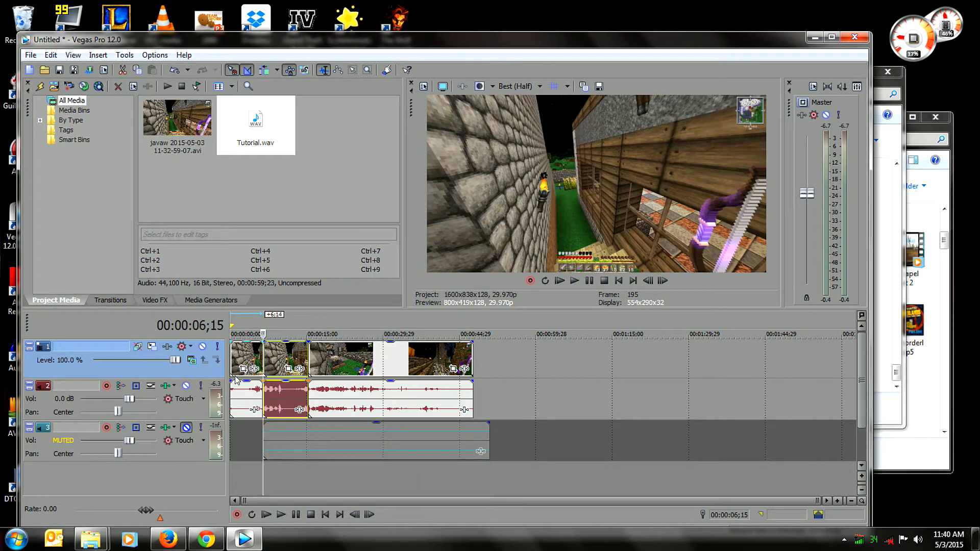
pyautogui.rightClick(235, 378)
pyautogui.click(260, 284)
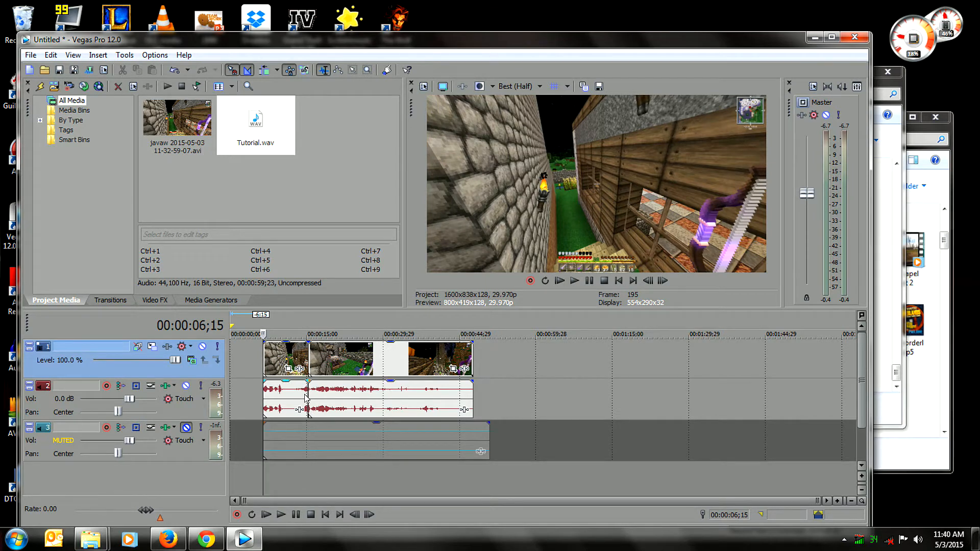
# Move the remaining gameplay clips back to back from the timeline start, align the voice audio there, and unmute track 3.
pyautogui.moveTo(284, 359); pyautogui.dragTo(241, 350)
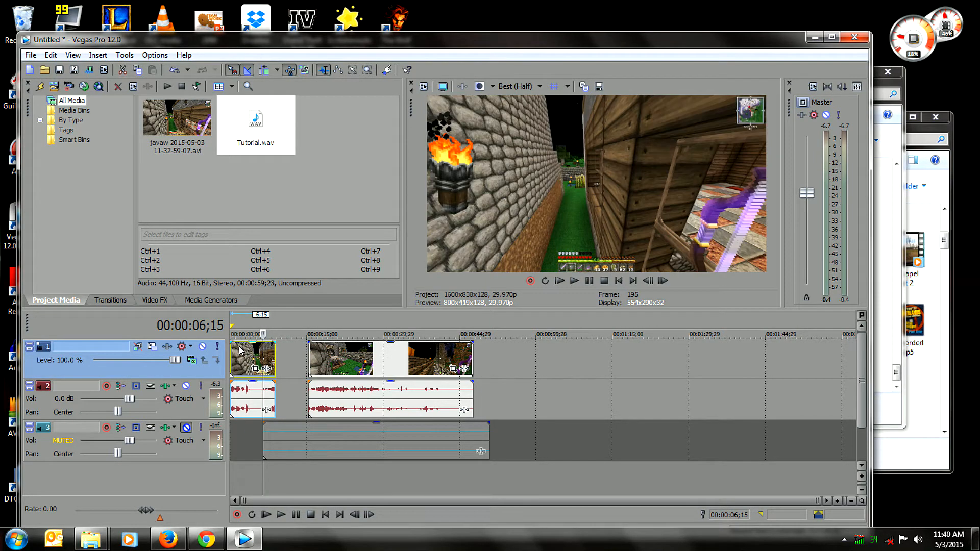
pyautogui.moveTo(372, 354); pyautogui.dragTo(345, 359)
pyautogui.moveTo(364, 443); pyautogui.dragTo(242, 442)
pyautogui.click(187, 428)
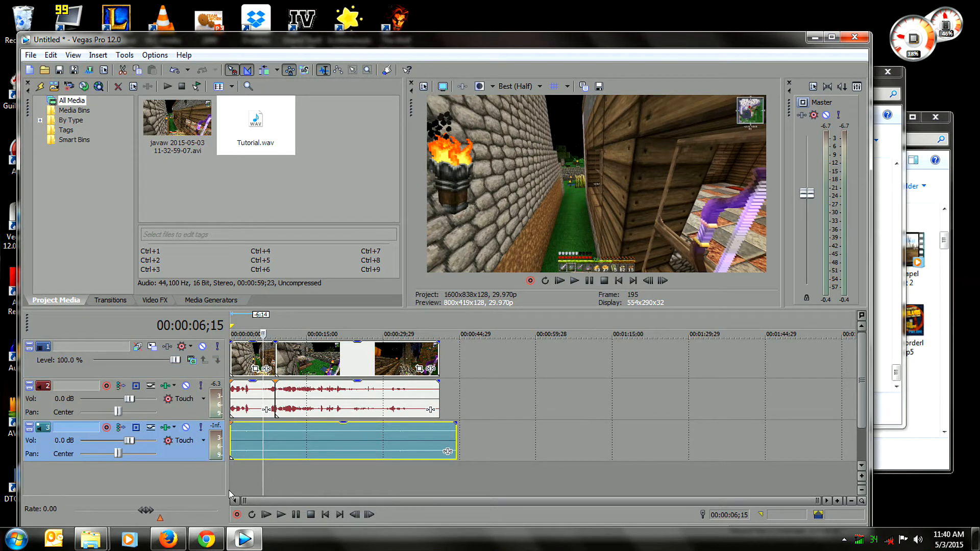
# Play the project from the beginning twice to check whether the voice audio matches the gameplay audio.
pyautogui.moveTo(259, 478); pyautogui.dragTo(230, 478)
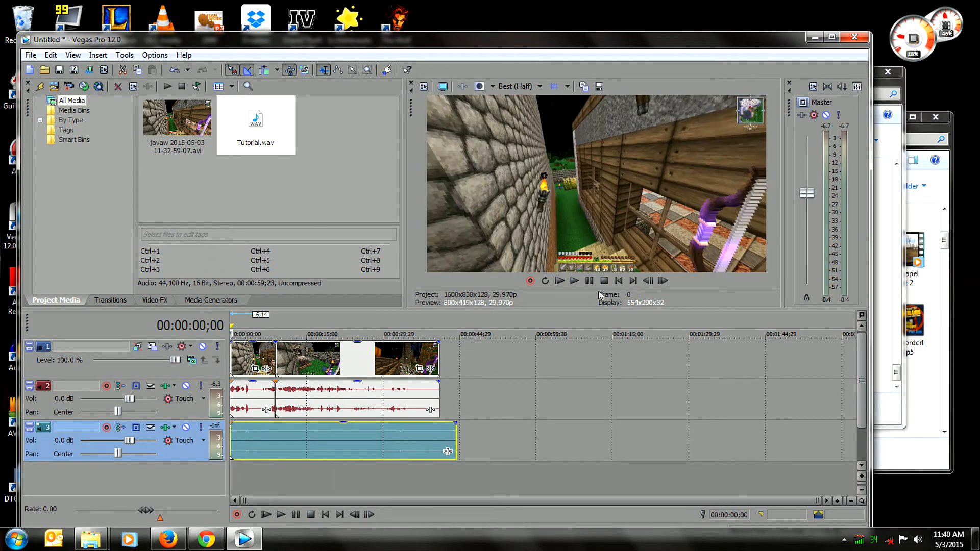
pyautogui.click(573, 282)
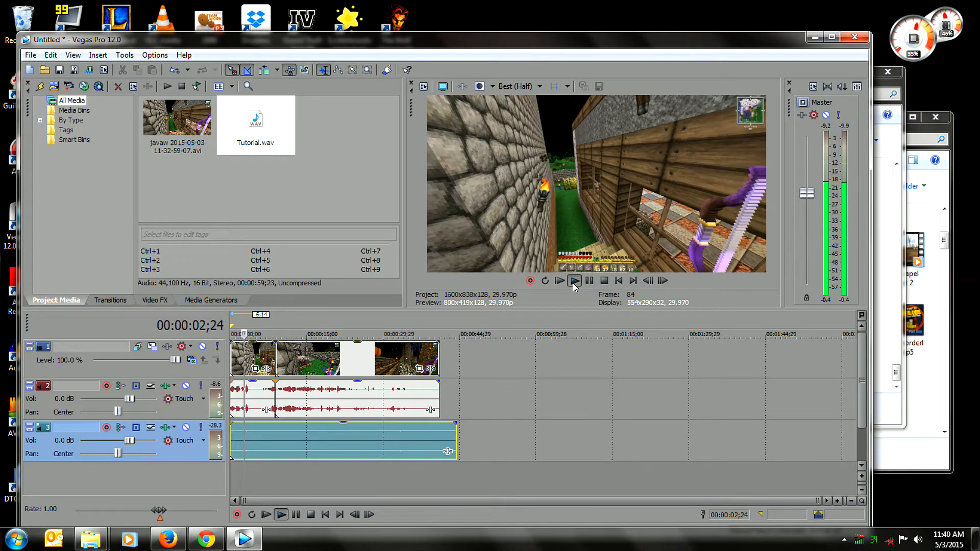
pyautogui.click(604, 281)
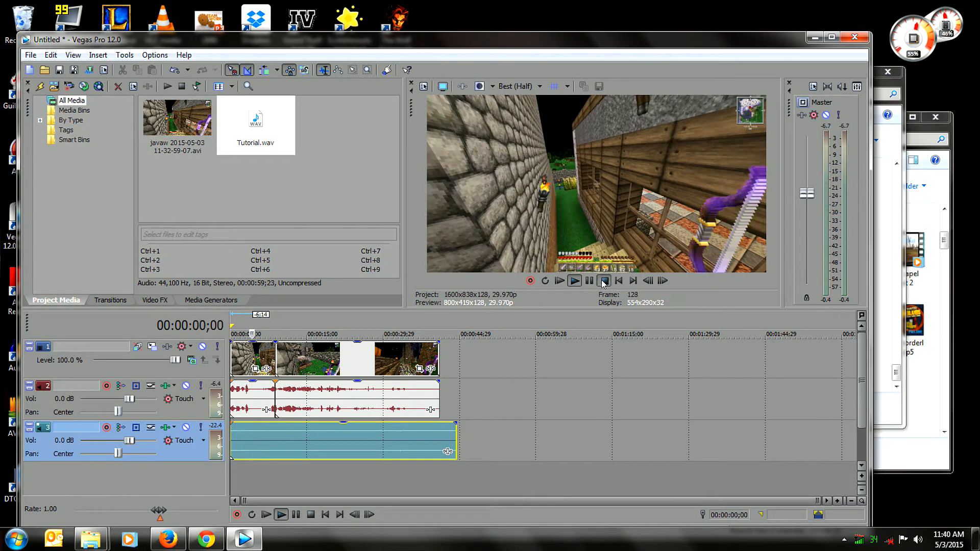
pyautogui.click(575, 281)
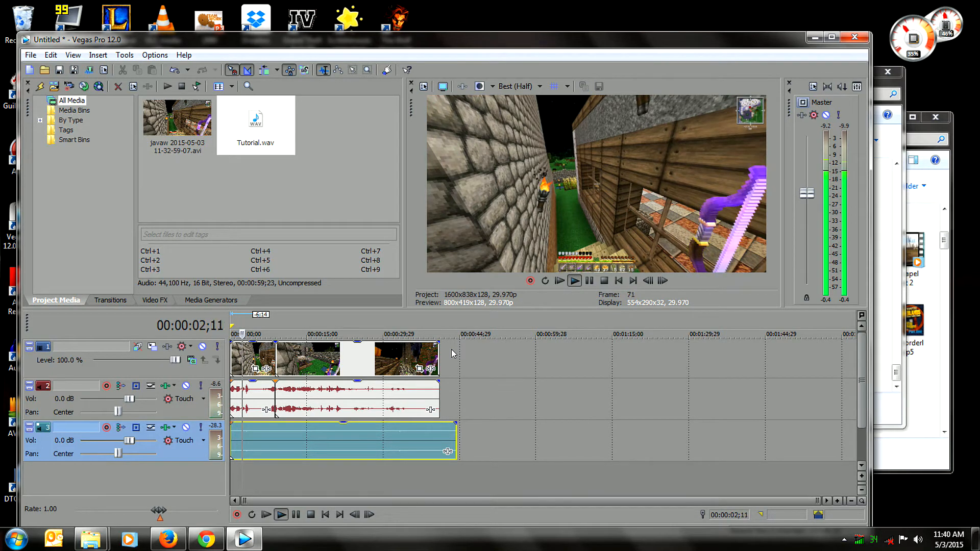
pyautogui.click(604, 281)
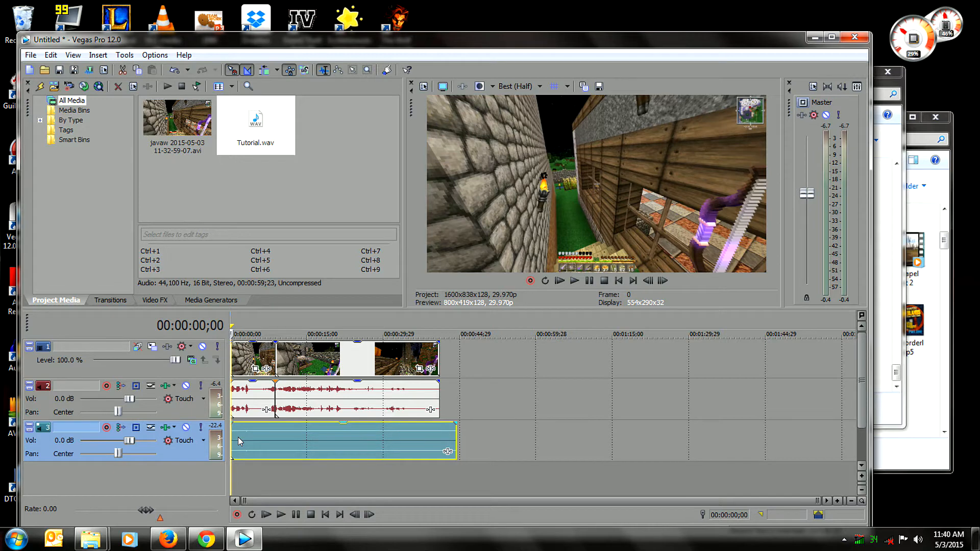
# Play from the start and pause at 00:00:03;28, split the voice audio there, and delete its opening piece.
pyautogui.click(572, 280)
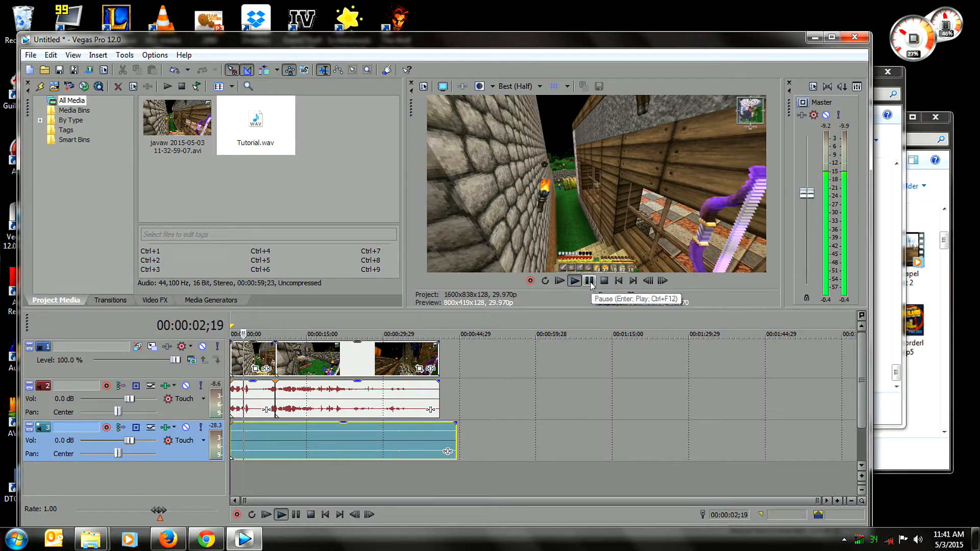
pyautogui.click(590, 282)
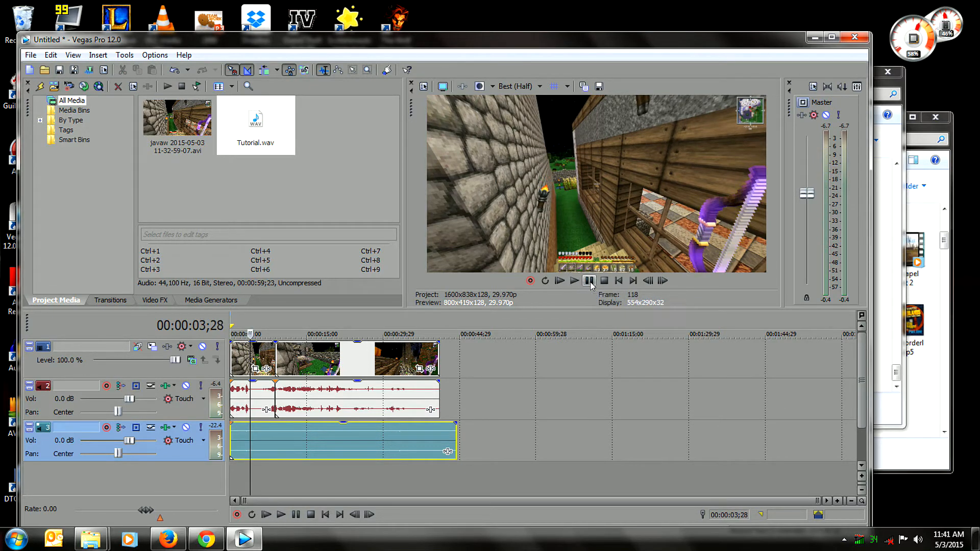
pyautogui.press('s')
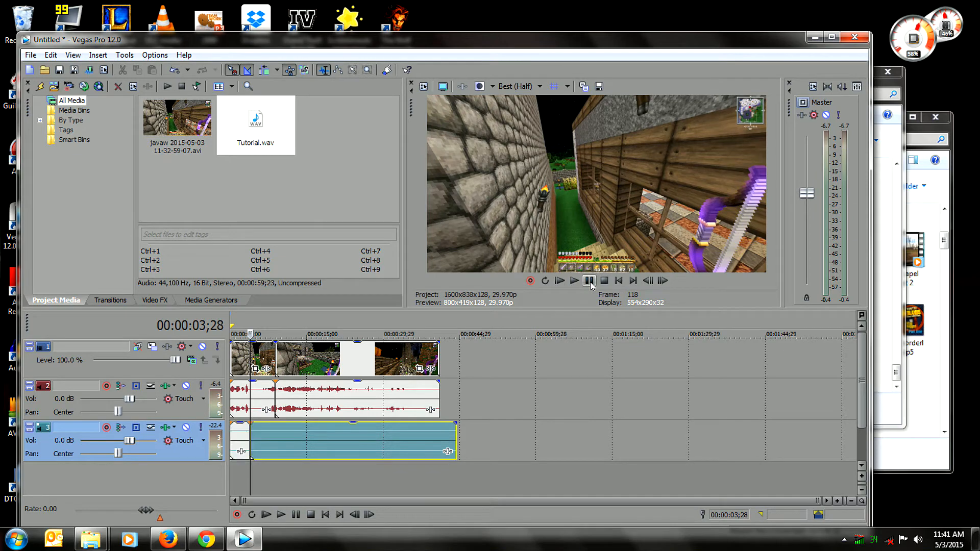
pyautogui.click(244, 426)
pyautogui.rightClick(244, 428)
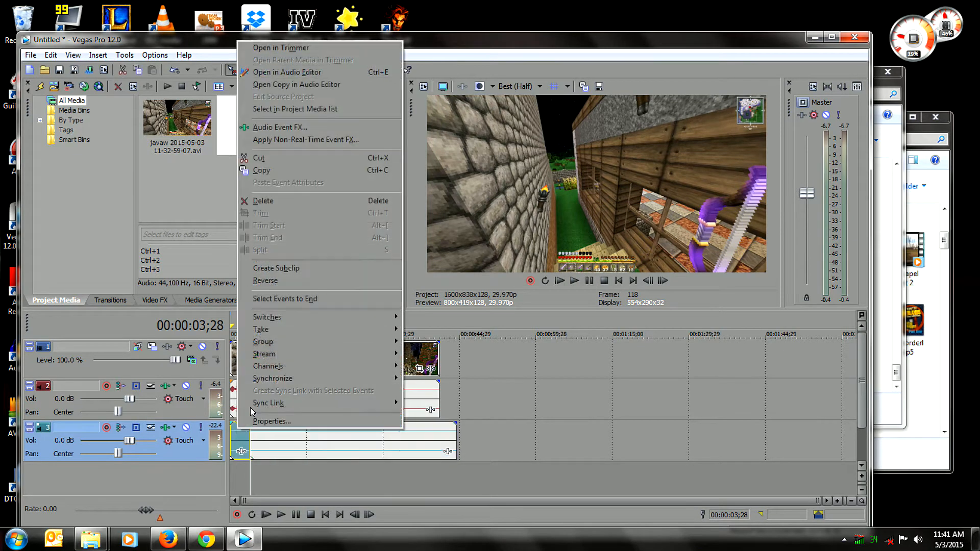
pyautogui.click(283, 201)
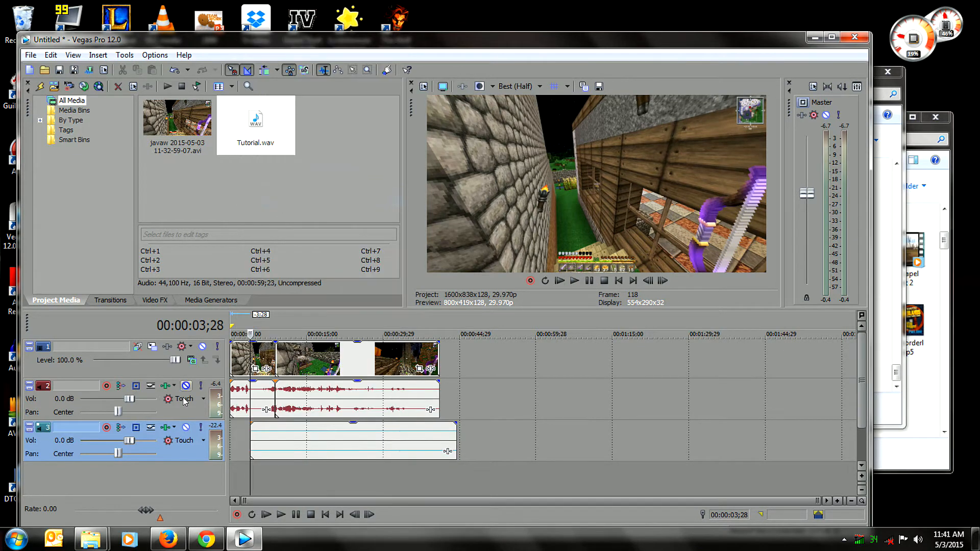
# Split the first gameplay clip with its audio at 00:00:03;28 and delete the part before the split.
pyautogui.rightClick(241, 368)
pyautogui.click(244, 332)
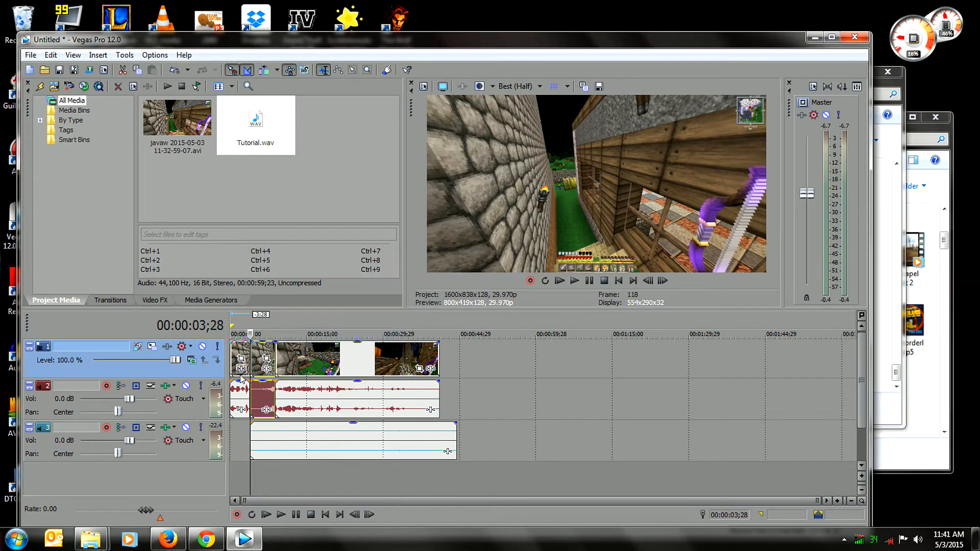
pyautogui.rightClick(241, 359)
pyautogui.click(286, 287)
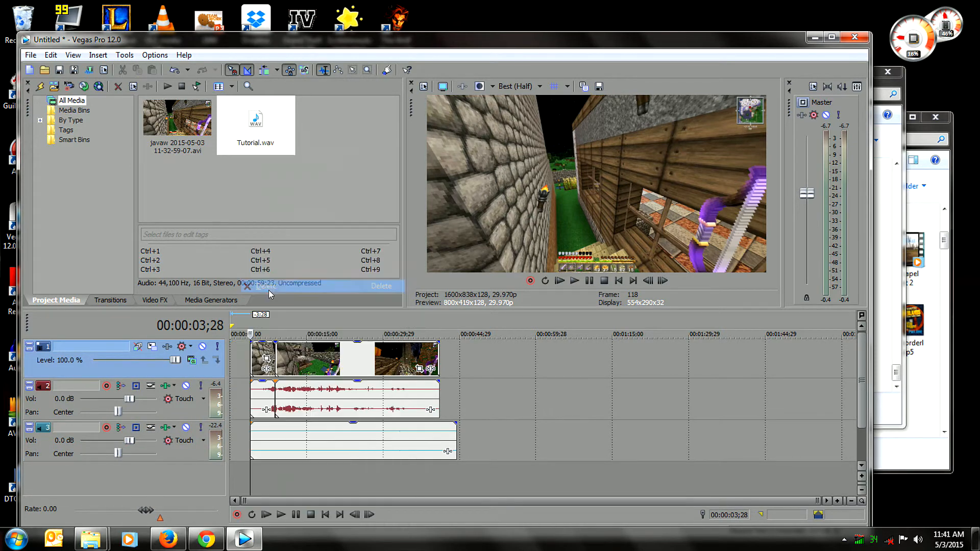
# Move both gameplay clips back to back to the timeline start and align the voice audio on track 3 with them.
pyautogui.moveTo(260, 352); pyautogui.dragTo(205, 351)
pyautogui.moveTo(319, 352)
pyautogui.mouseDown()
pyautogui.moveTo(293, 353)
pyautogui.moveTo(301, 356)
pyautogui.mouseUp()
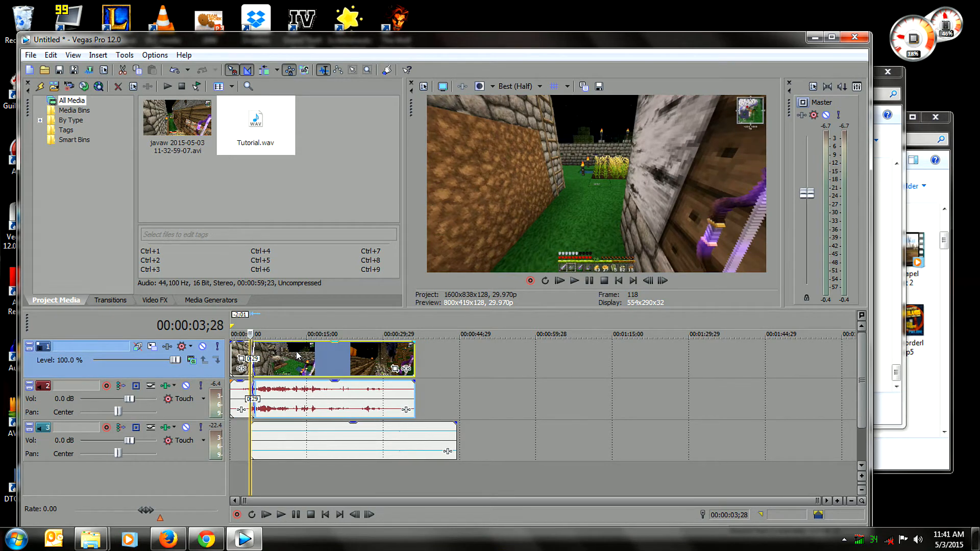
pyautogui.moveTo(307, 440); pyautogui.dragTo(285, 440)
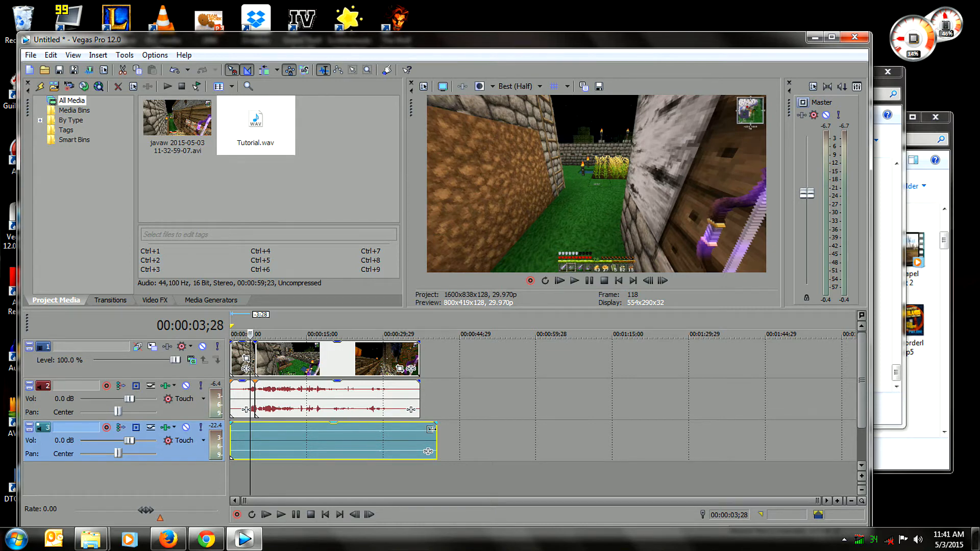
# Split the voice audio at 00:00:37;05, where the gameplay video ends, and delete the leftover piece after the split.
pyautogui.click(415, 483)
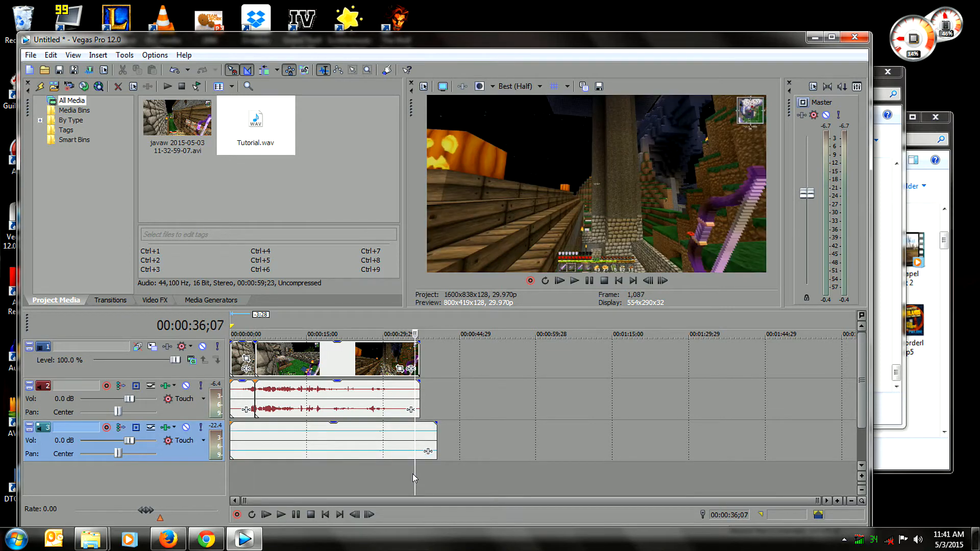
pyautogui.click(411, 471)
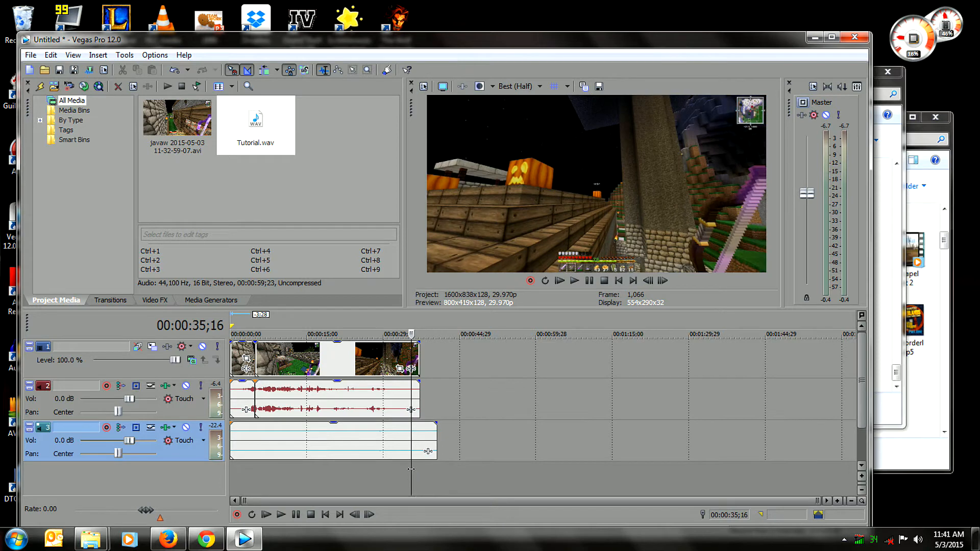
pyautogui.click(417, 469)
pyautogui.press('s')
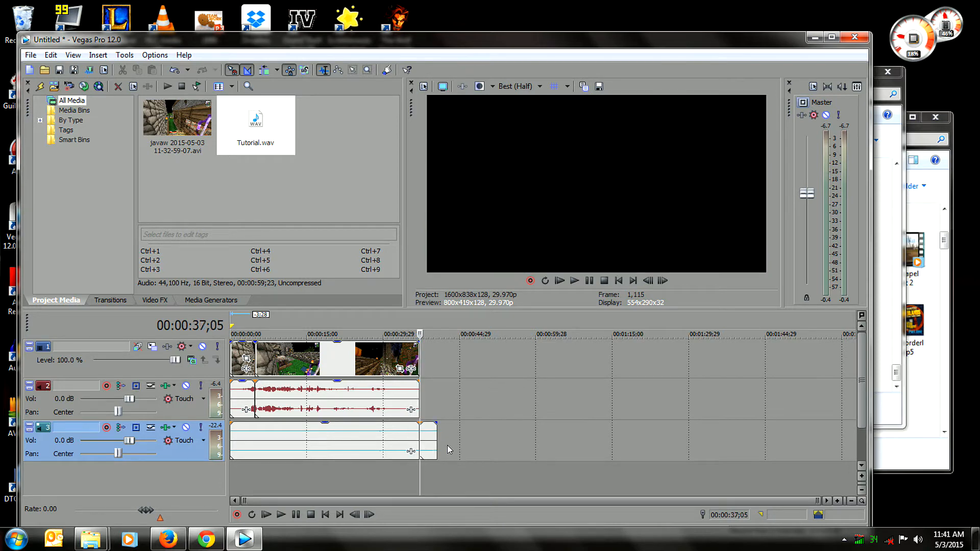
pyautogui.rightClick(430, 437)
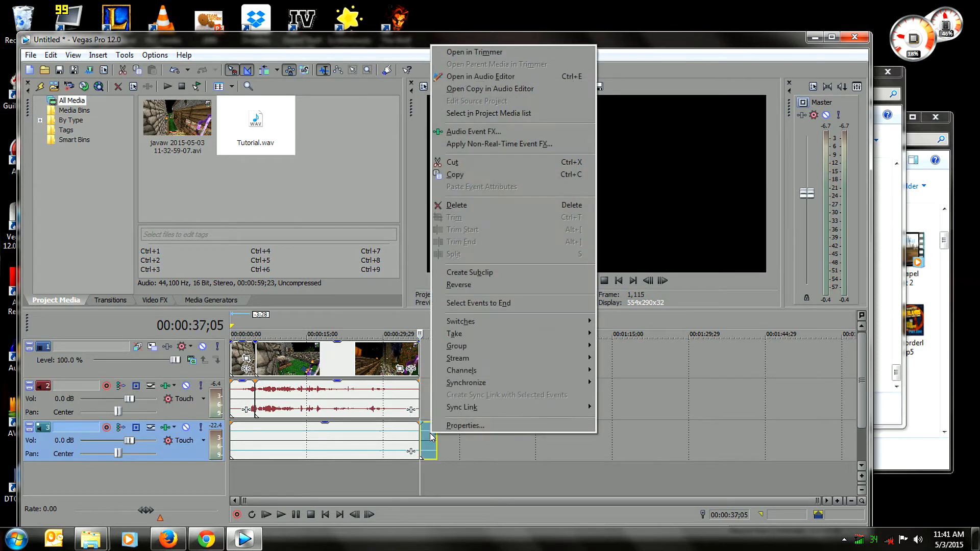
pyautogui.click(475, 204)
# Return the cursor to the timeline start and lower the gain of both gameplay audio clips on track 2.
pyautogui.moveTo(419, 481); pyautogui.dragTo(219, 476)
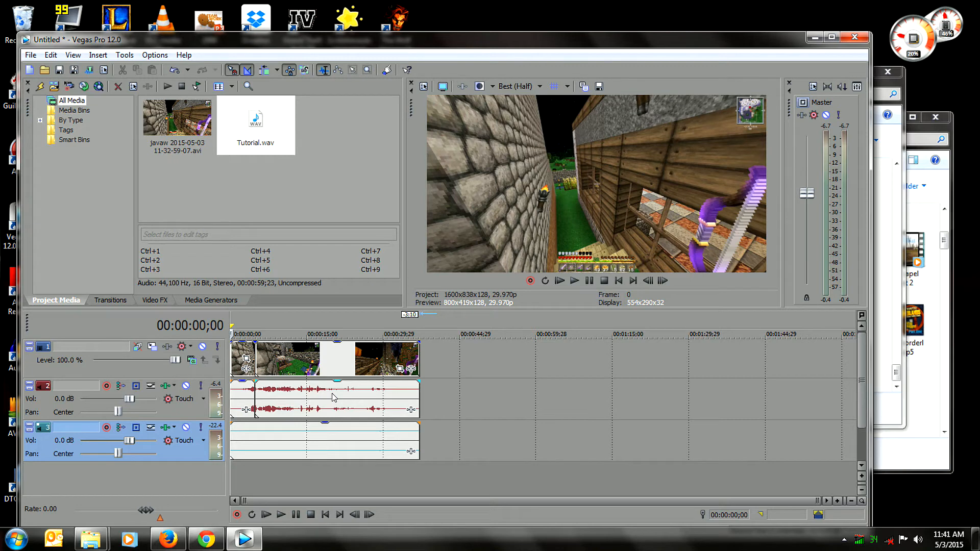
pyautogui.moveTo(334, 389); pyautogui.dragTo(331, 394)
pyautogui.moveTo(245, 384); pyautogui.dragTo(242, 396)
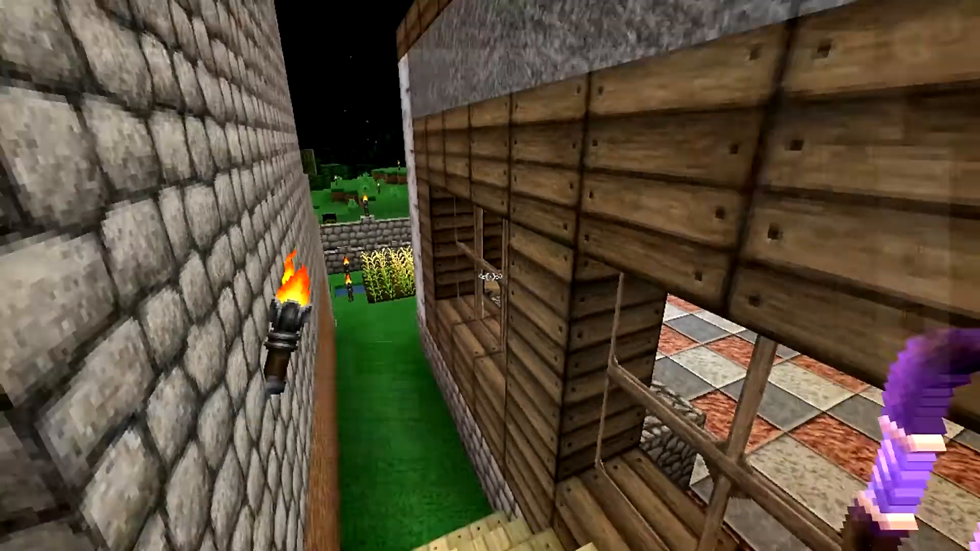
pyautogui.press('w')
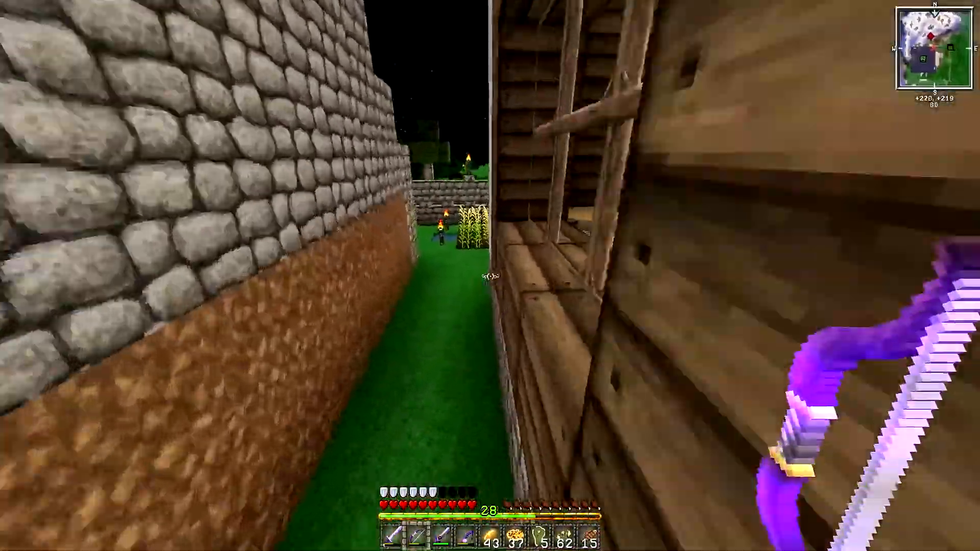
pyautogui.press('w')
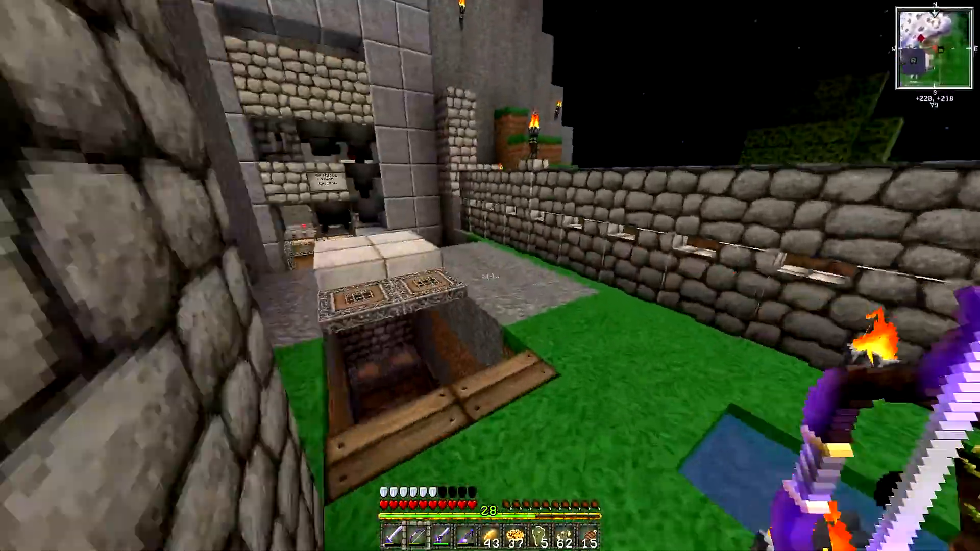
pyautogui.press('w')
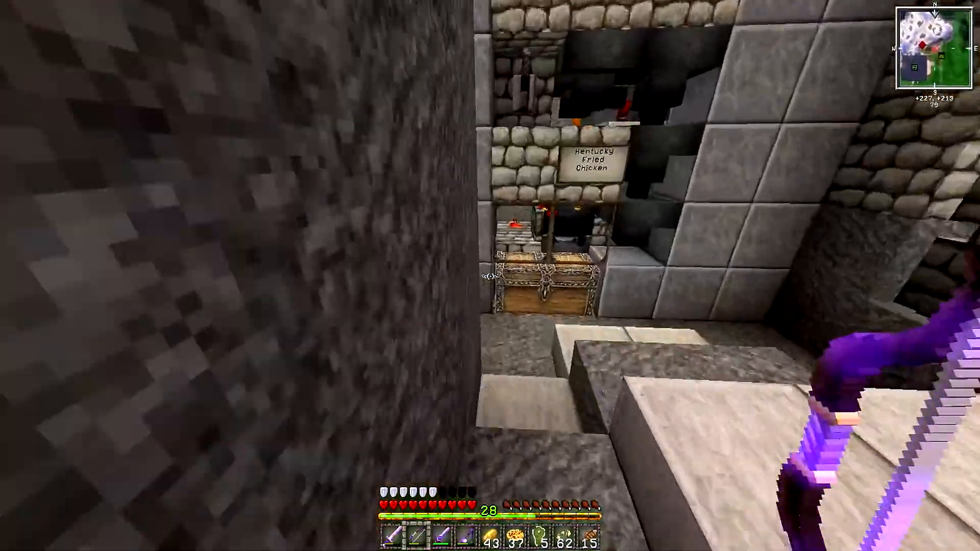
pyautogui.rightClick(490, 276)
pyautogui.press('Escape')
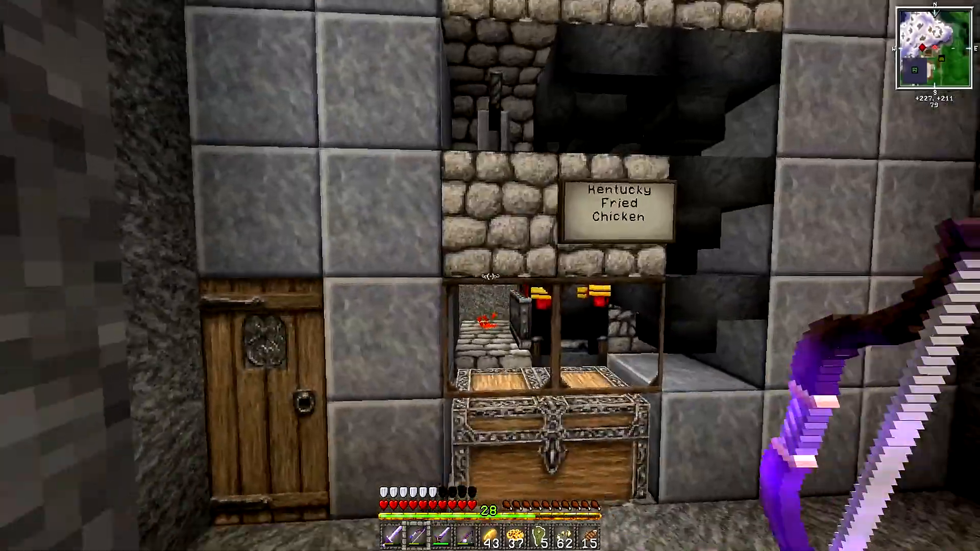
pyautogui.press('w')
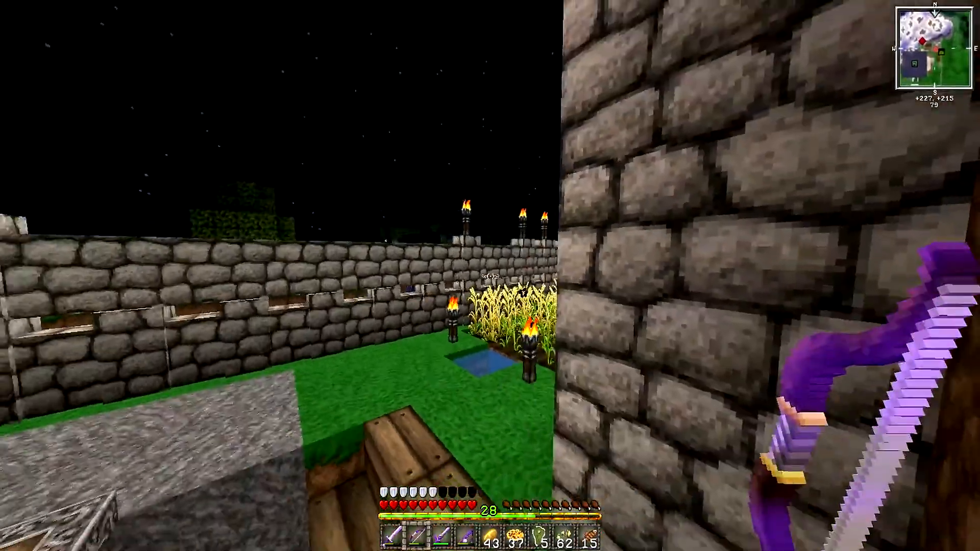
pyautogui.rightClick(490, 275)
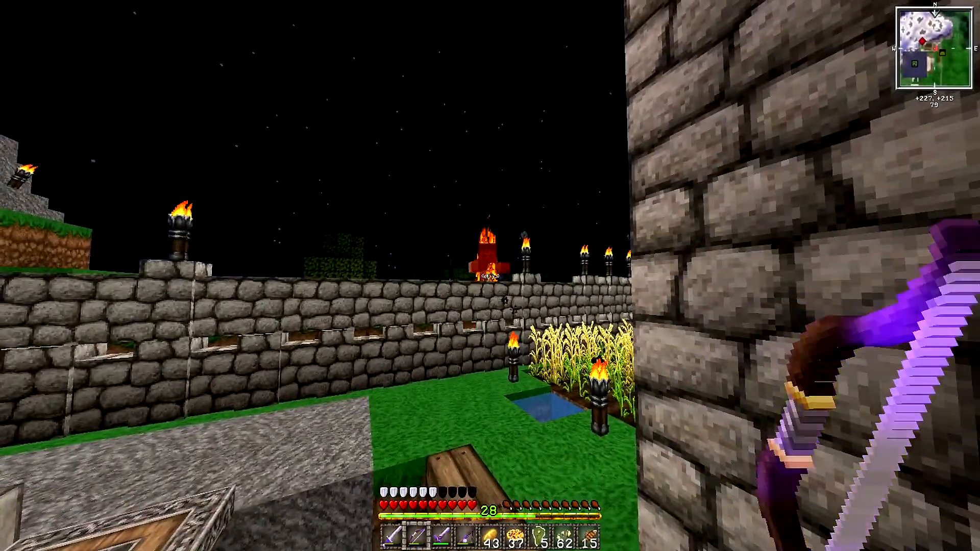
pyautogui.rightClick(490, 275)
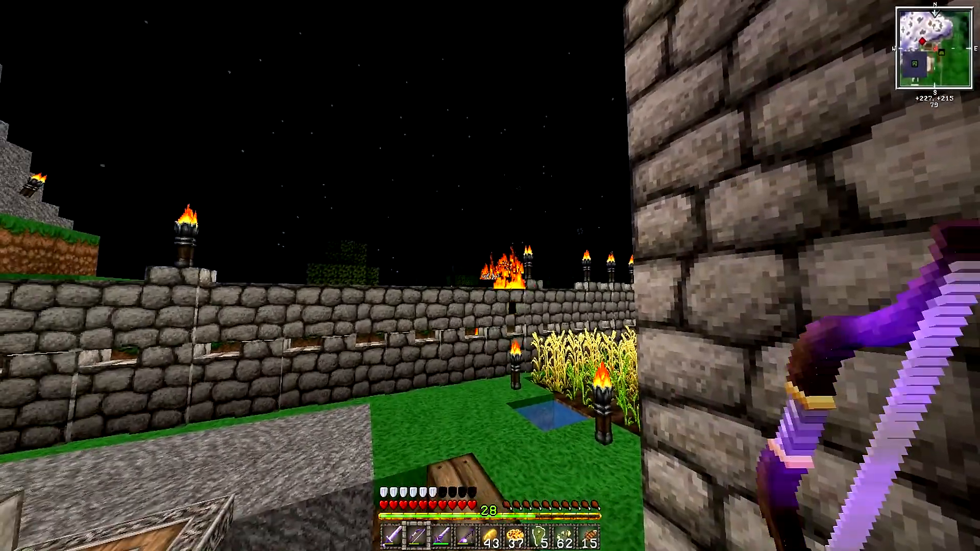
pyautogui.rightClick(490, 275)
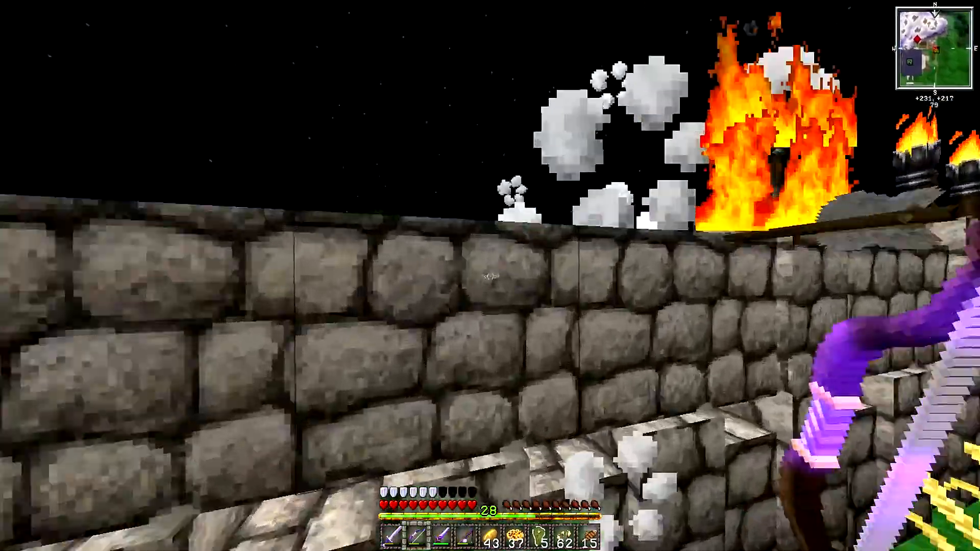
pyautogui.press('w')
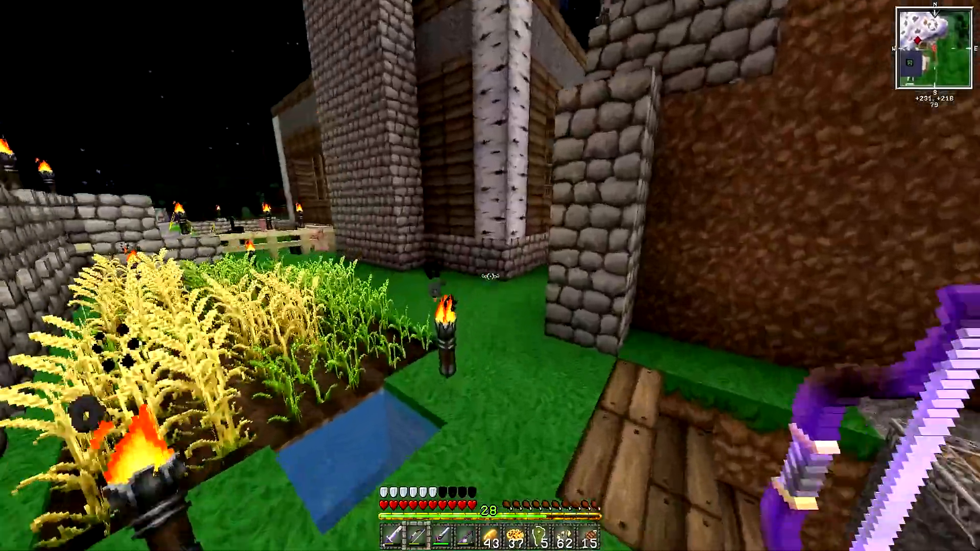
pyautogui.press('w')
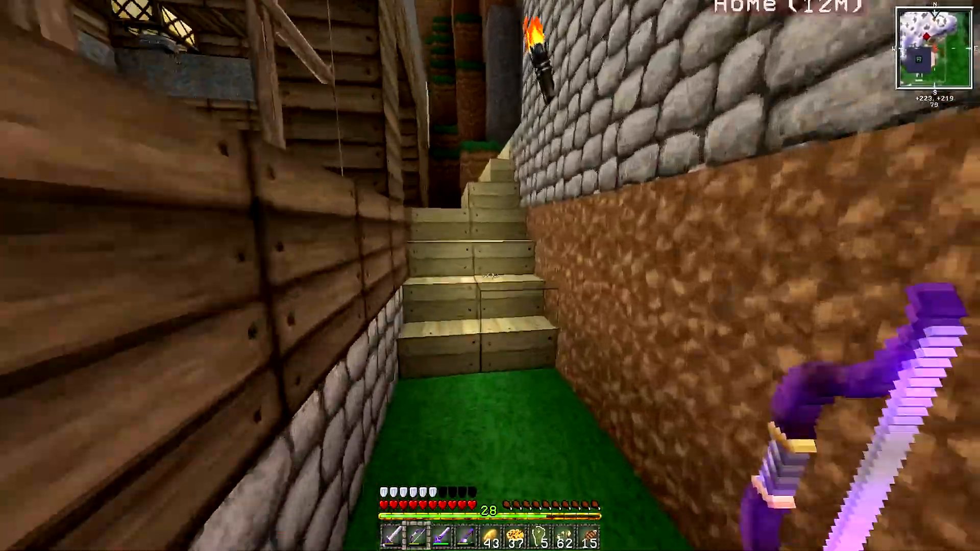
pyautogui.press('w')
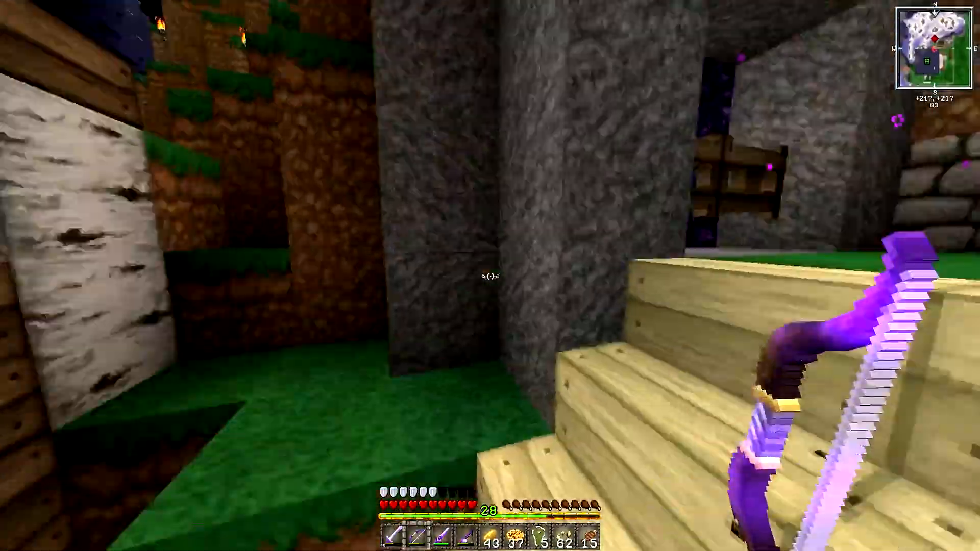
pyautogui.press('w')
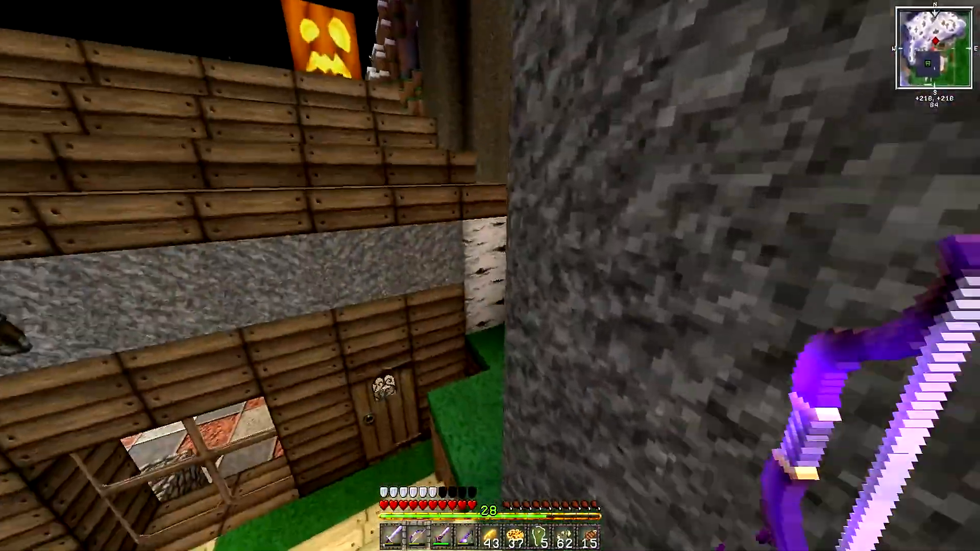
pyautogui.press('w')
pyautogui.press('space')
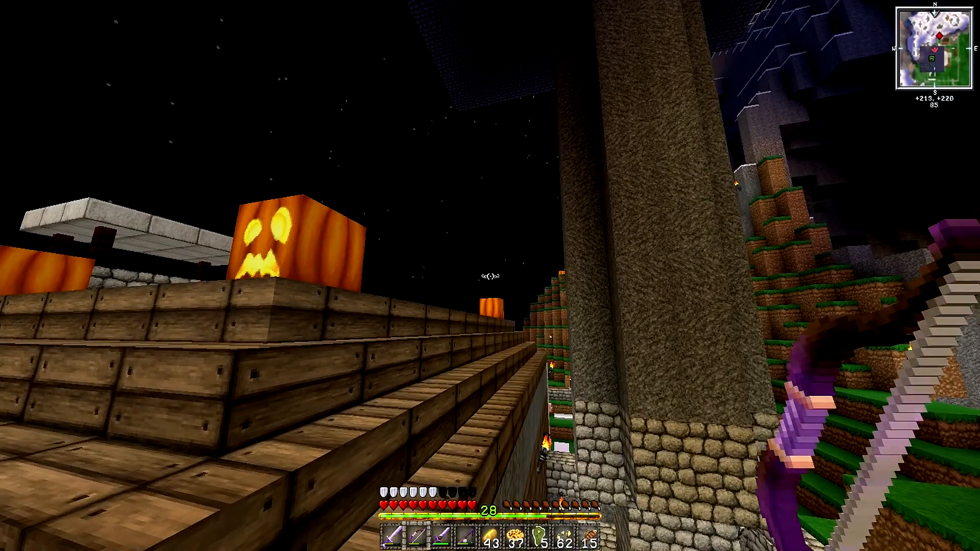
pyautogui.rightClick(490, 276)
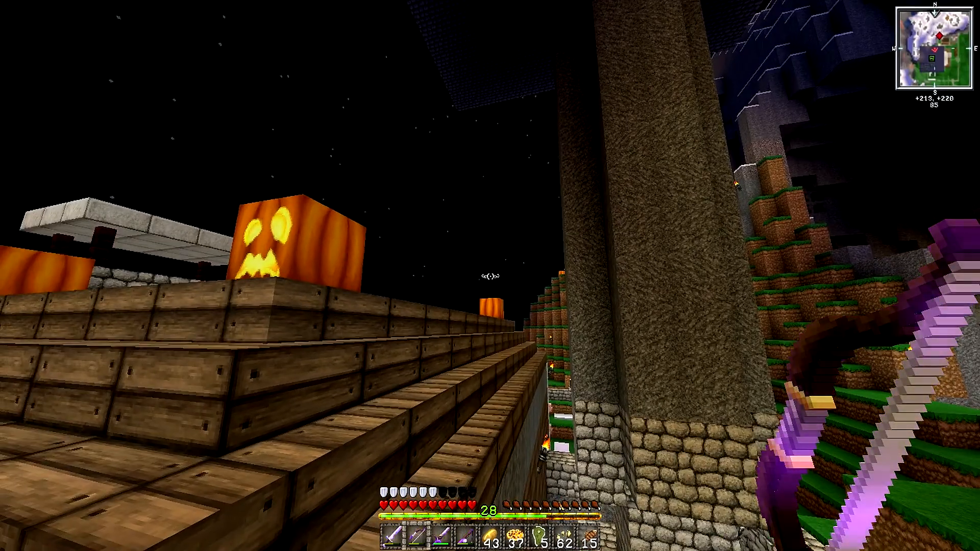